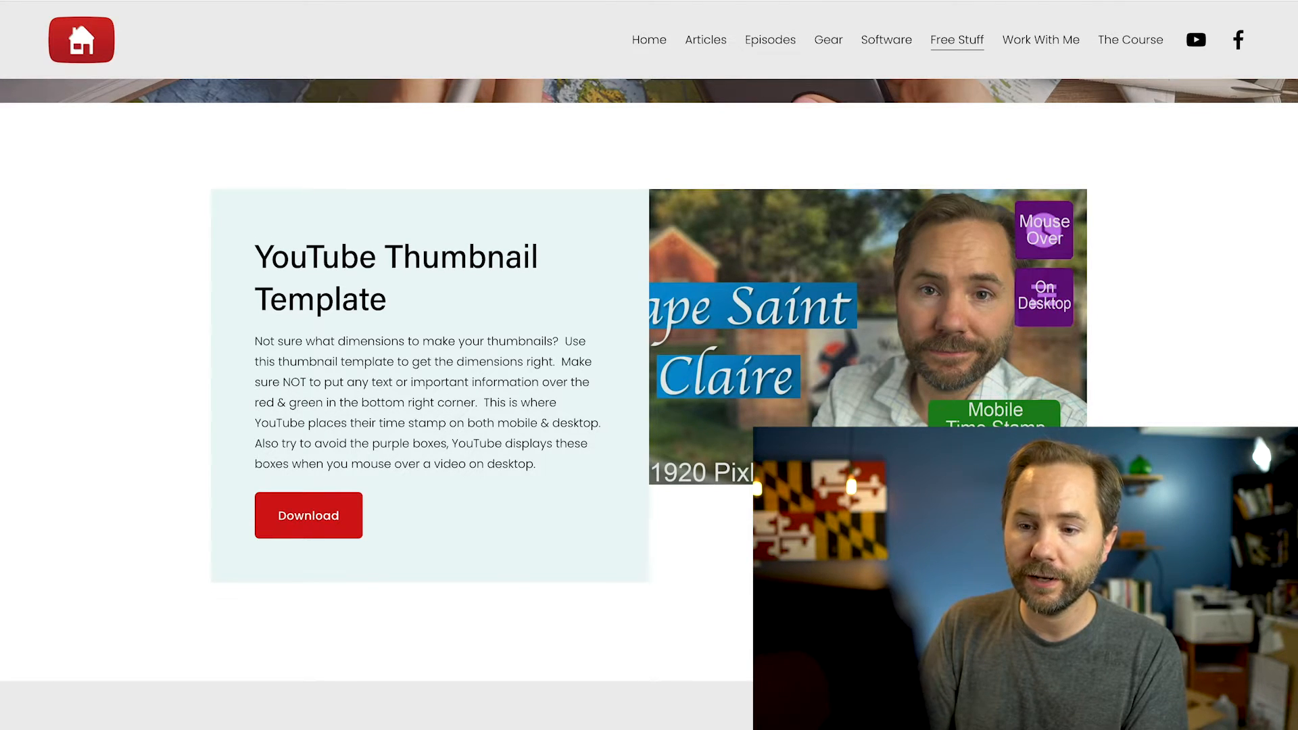
Open the YouTube Thumbnail Template download and save the template image to the computer
{"action": "scroll", "coordinate": [316, 443], "scroll_direction": "down", "scroll_amount": 1}
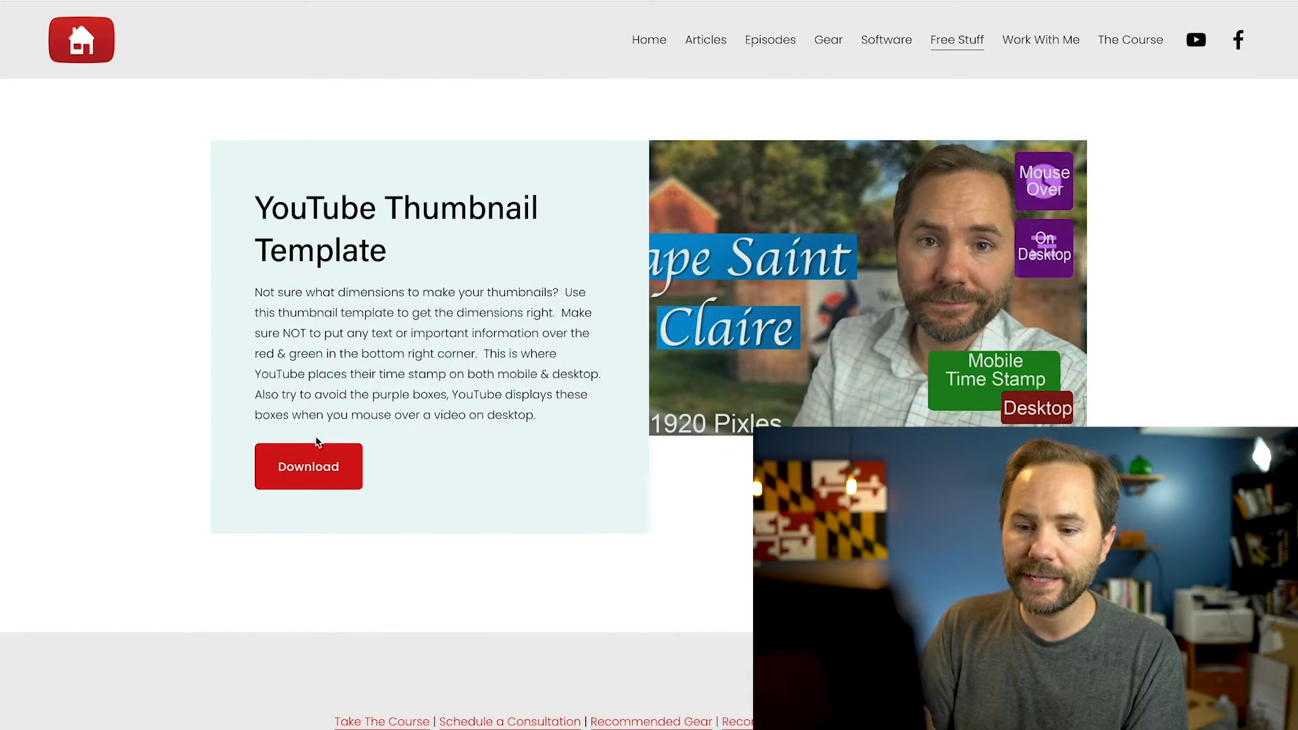
{"action": "left_click", "coordinate": [322, 466]}
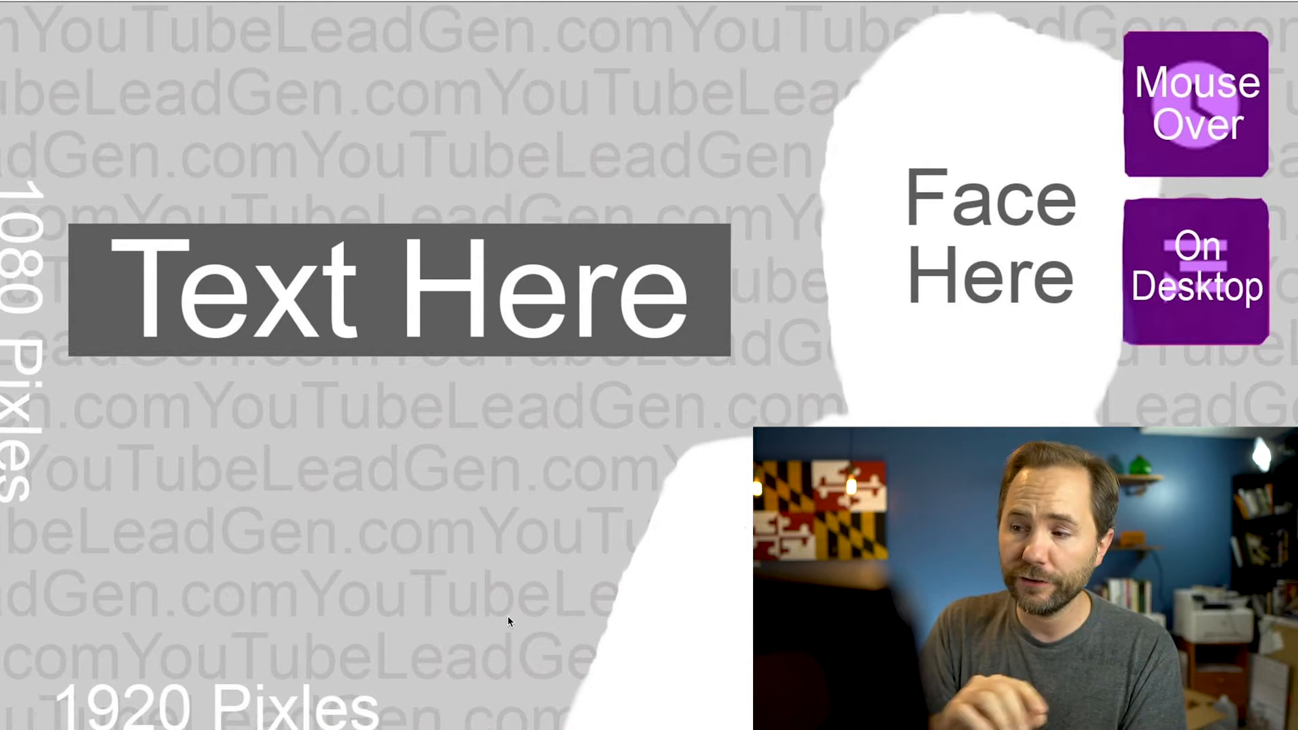
{"action": "right_click", "coordinate": [758, 135]}
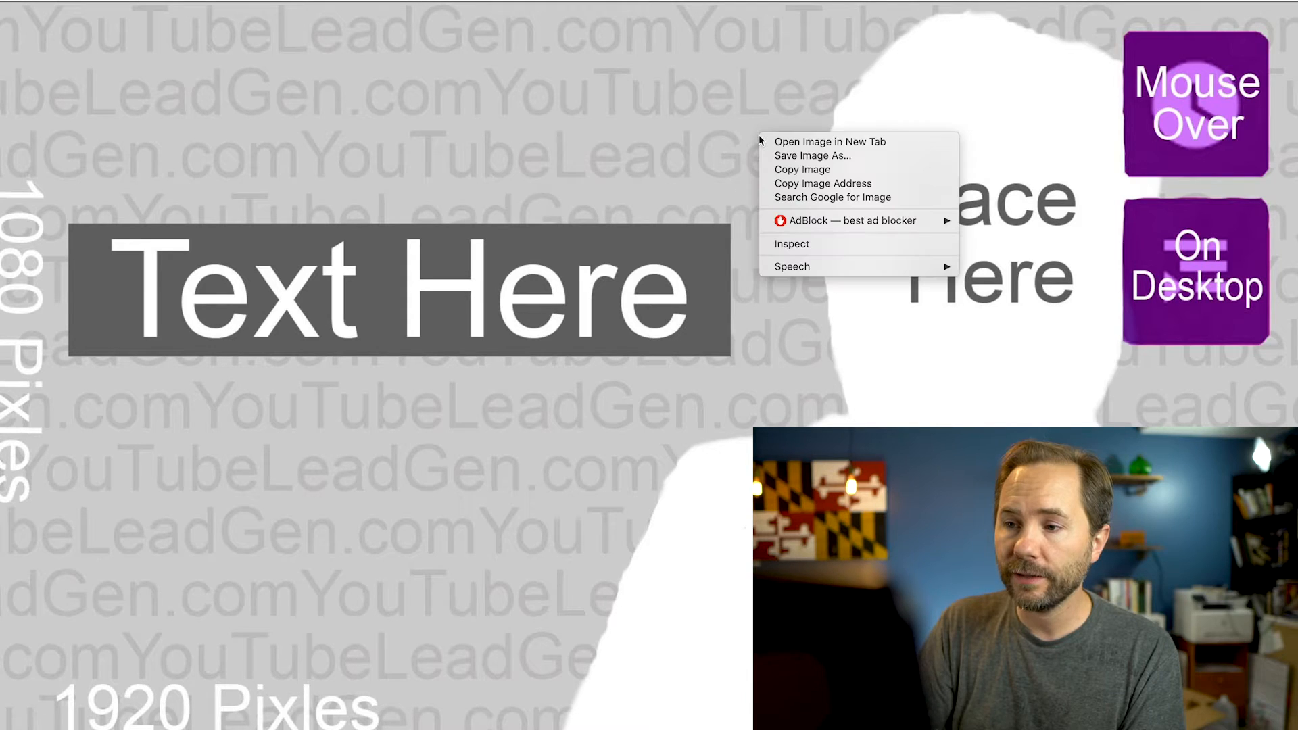
{"action": "left_click", "coordinate": [797, 157]}
{"action": "left_click", "coordinate": [909, 234]}
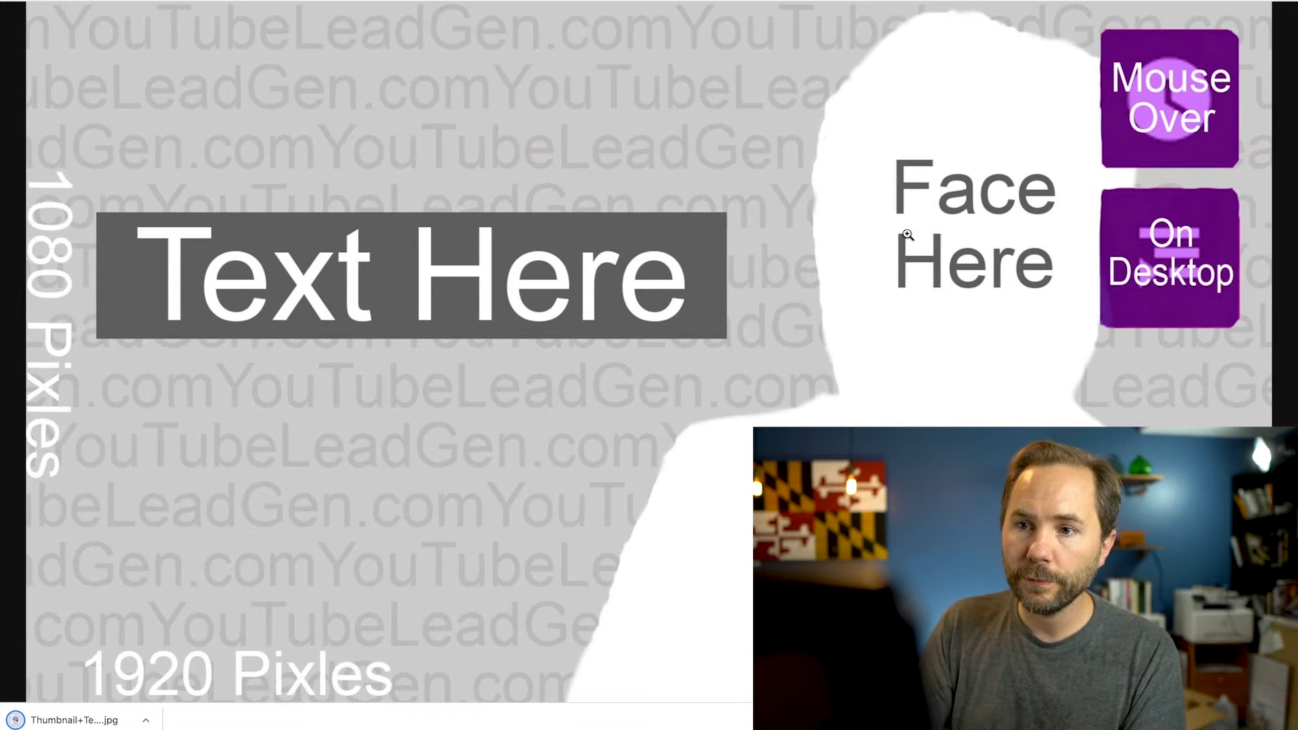
Open the Canva website in a new browser tab
{"action": "key", "text": "ctrl+t"}
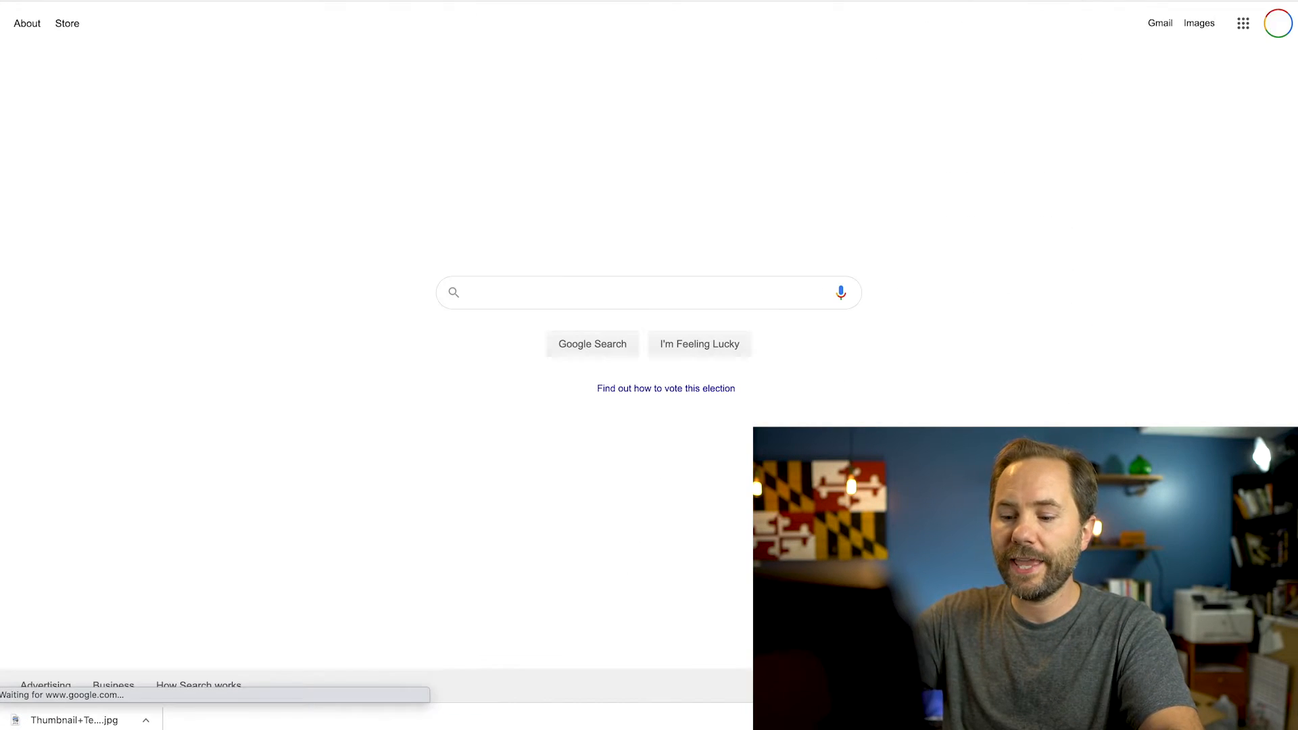
{"action": "type", "text": "canva"}
{"action": "key", "text": "Return"}
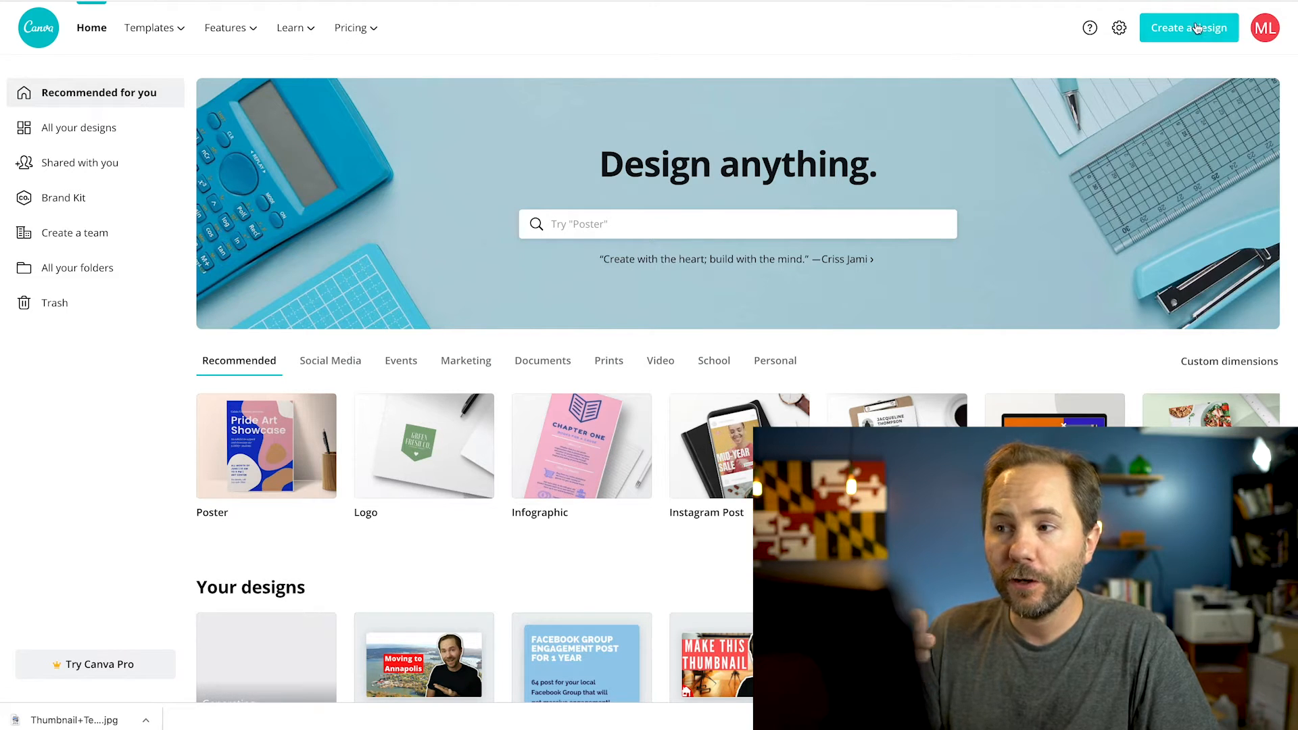
Start a new Canva design from the saved Thumbnail Template image and open it for editing
{"action": "left_click", "coordinate": [1194, 34]}
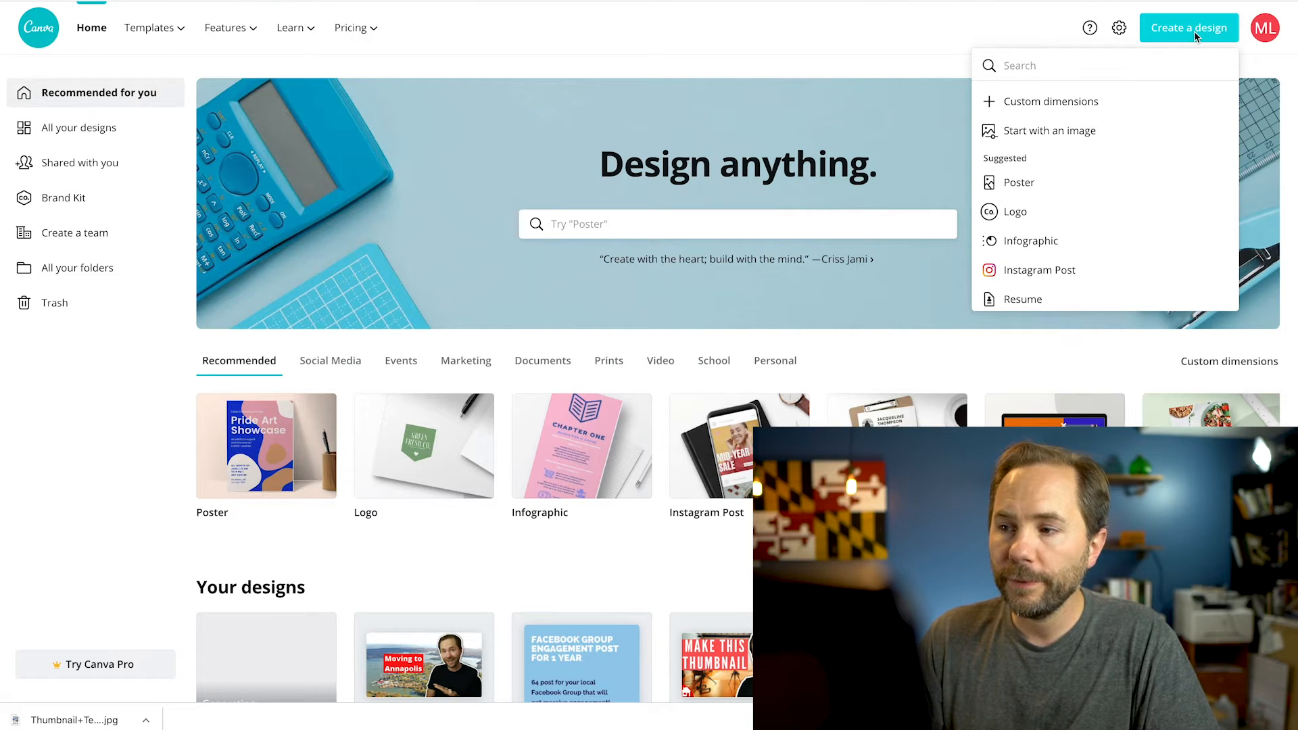
{"action": "left_click", "coordinate": [1114, 135]}
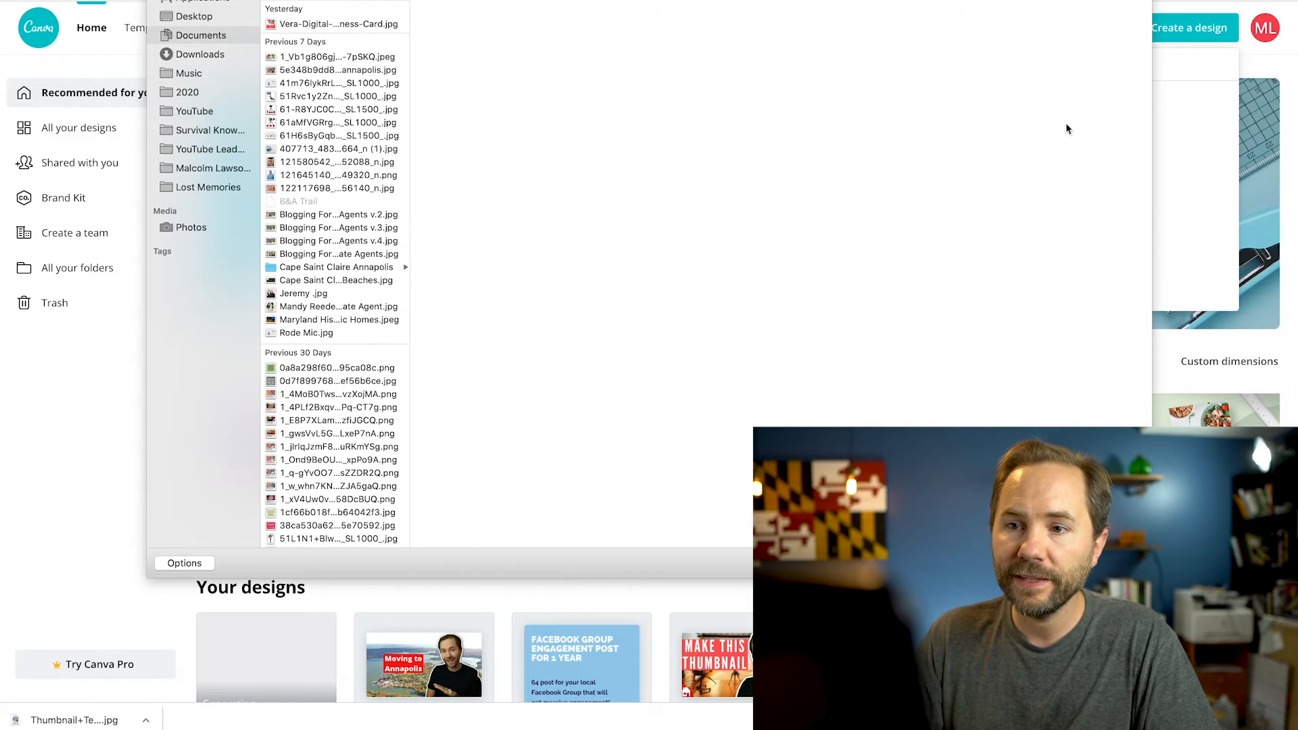
{"action": "left_click", "coordinate": [333, 1]}
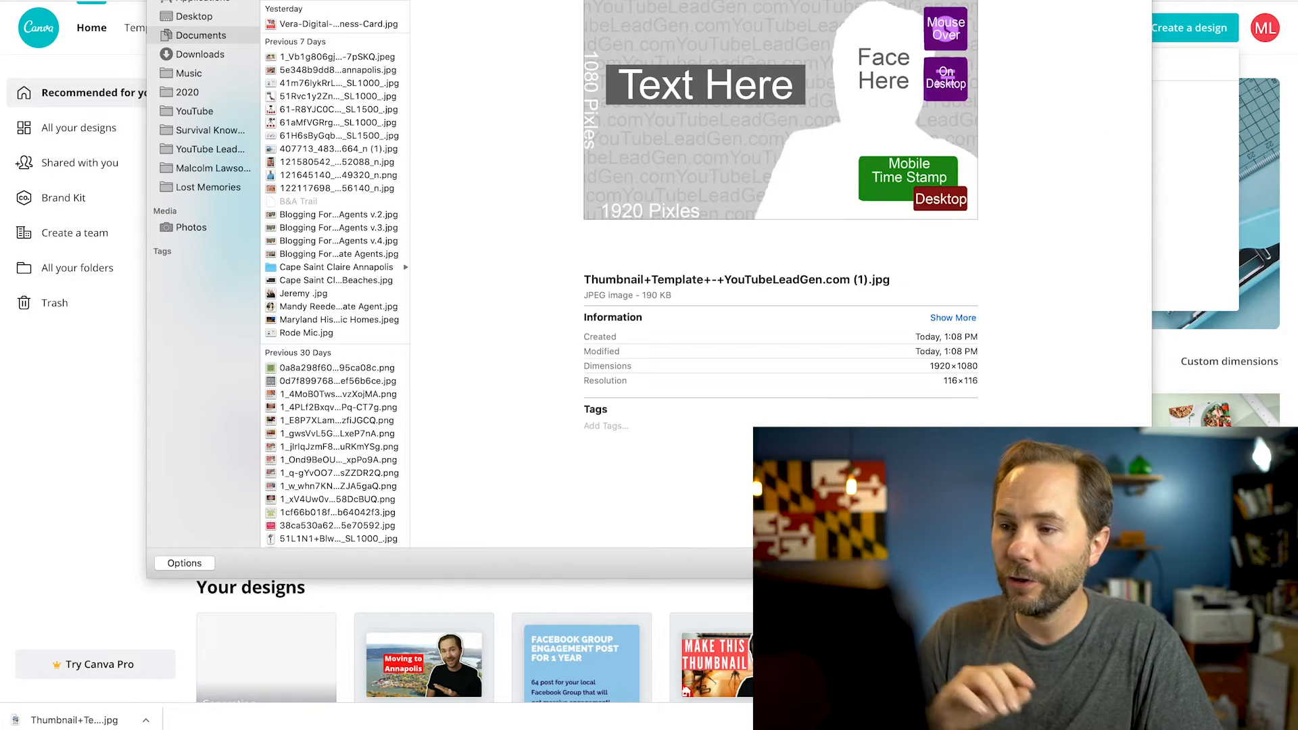
{"action": "key", "text": "Return"}
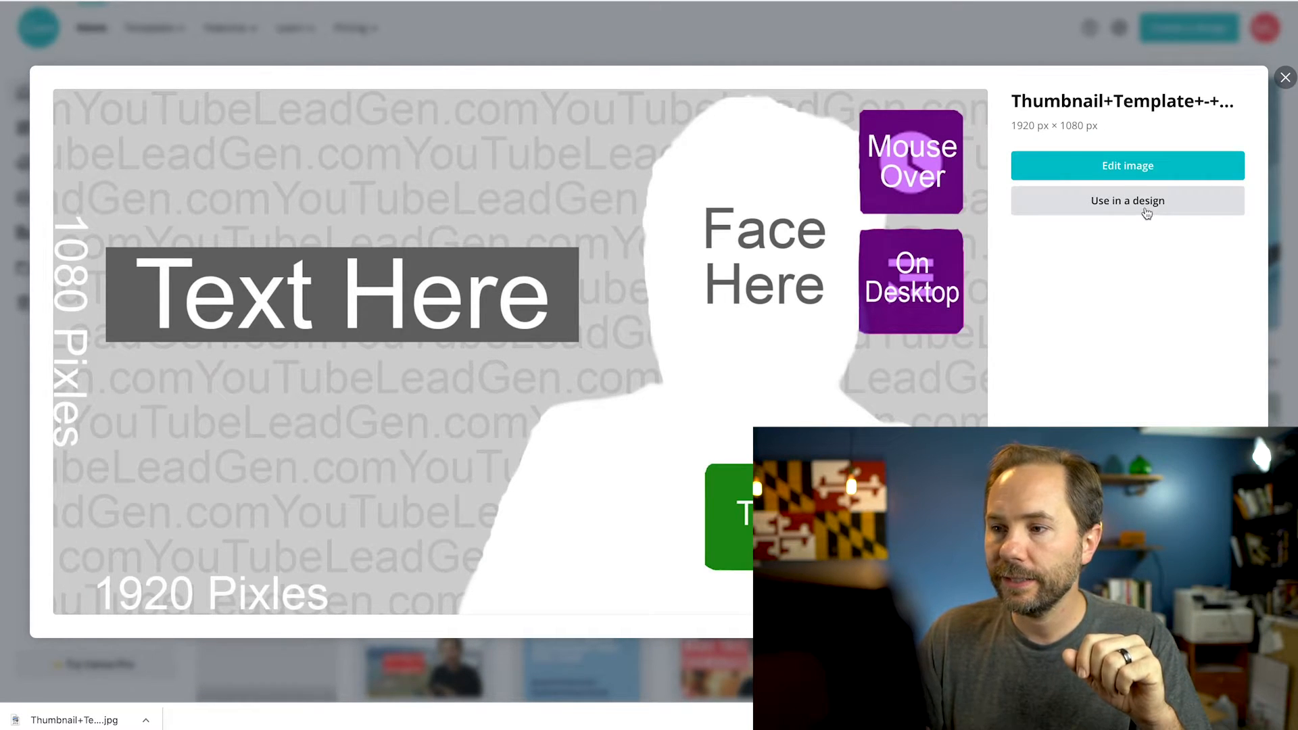
{"action": "left_click", "coordinate": [1148, 169]}
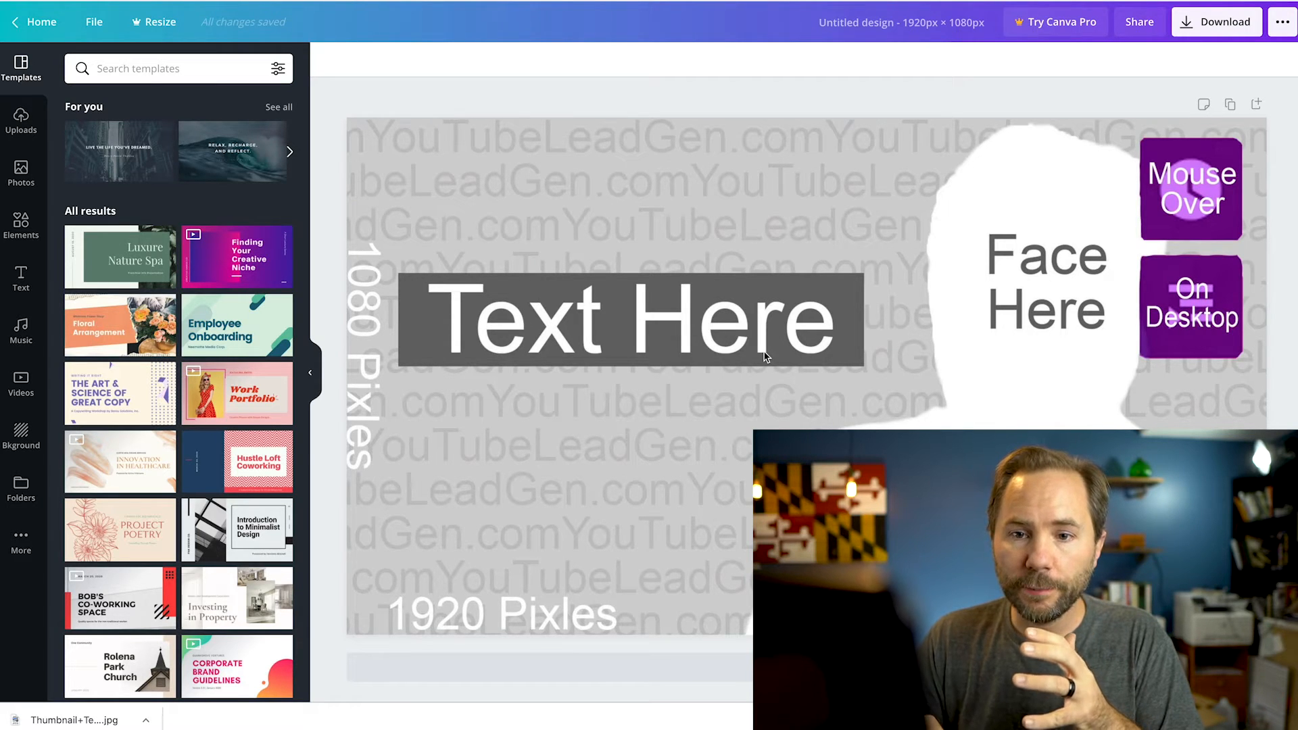
Add the uploaded cutout portrait with the white outline, then enlarge and position it over the "Face Here" silhouette, left of the purple boxes
{"action": "left_click", "coordinate": [24, 129]}
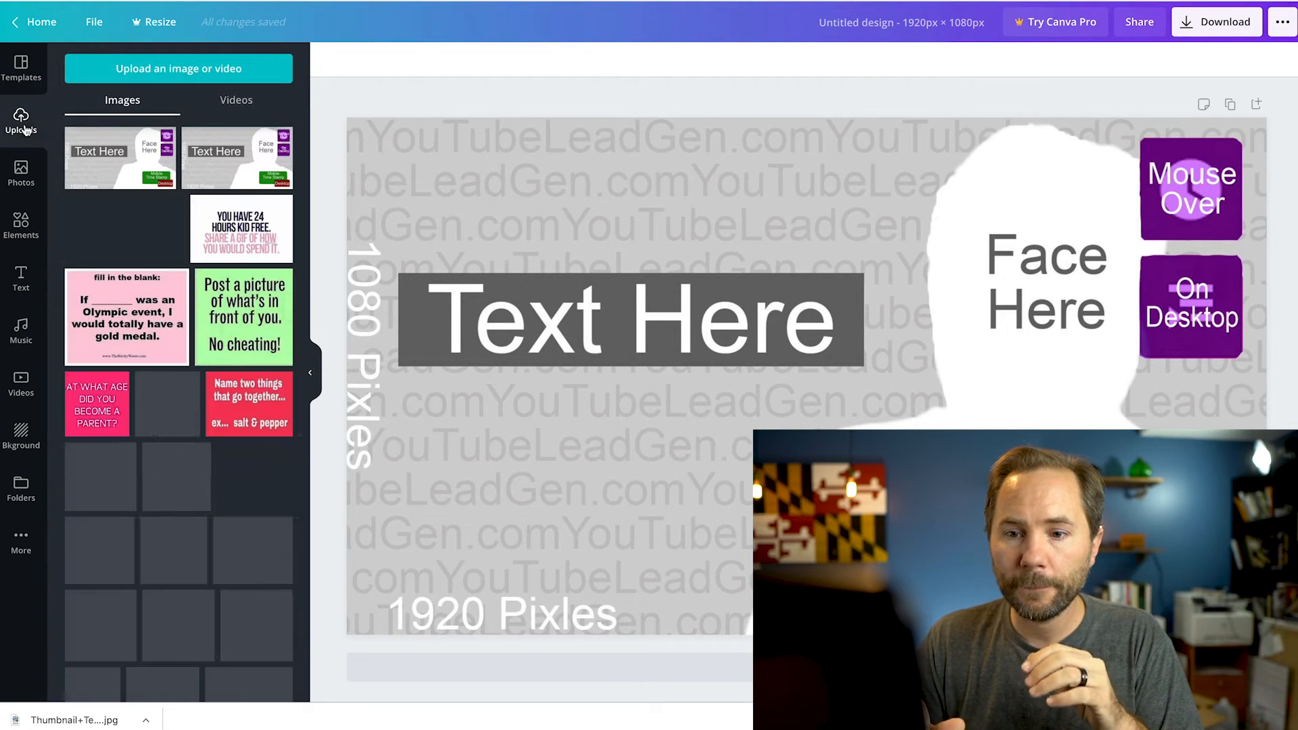
{"action": "scroll", "coordinate": [234, 362], "scroll_direction": "down", "scroll_amount": 8}
{"action": "scroll", "coordinate": [234, 361], "scroll_direction": "down", "scroll_amount": 6}
{"action": "scroll", "coordinate": [233, 356], "scroll_direction": "down", "scroll_amount": 6}
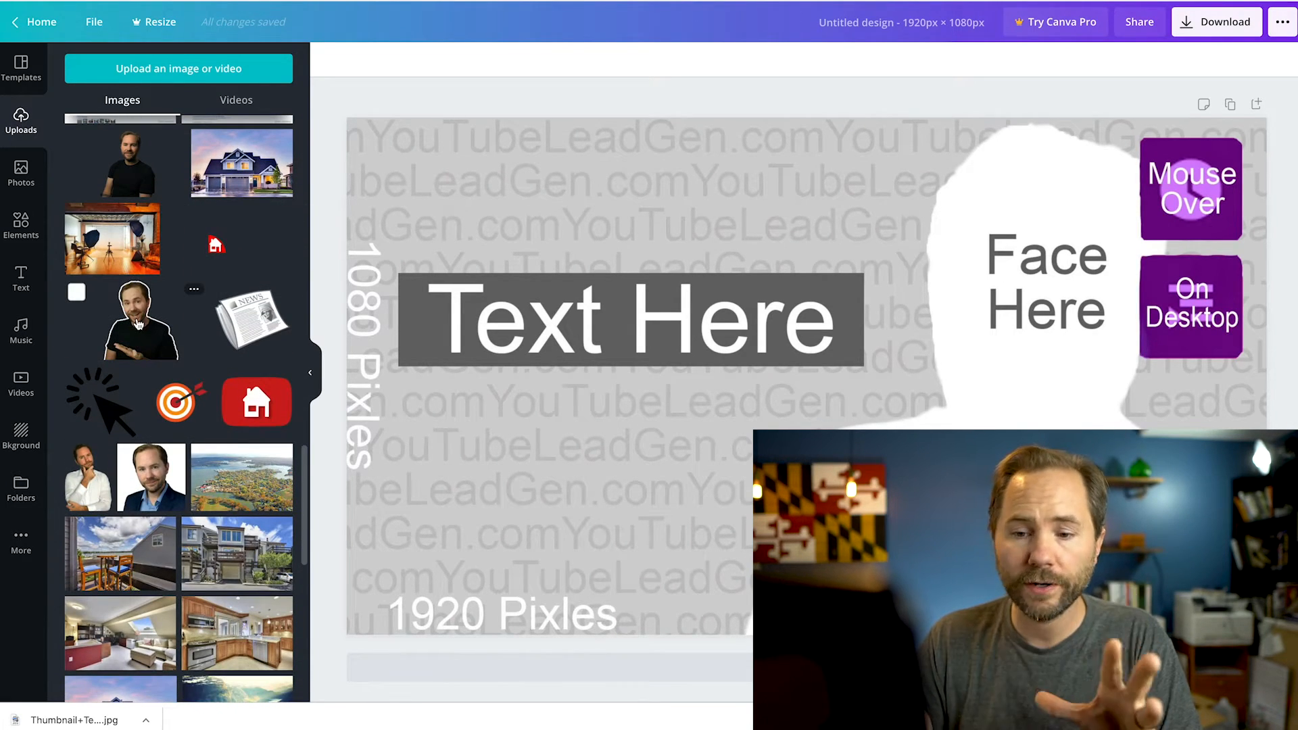
{"action": "left_click", "coordinate": [138, 325]}
{"action": "left_click_drag", "start_coordinate": [812, 467], "coordinate": [1072, 540]}
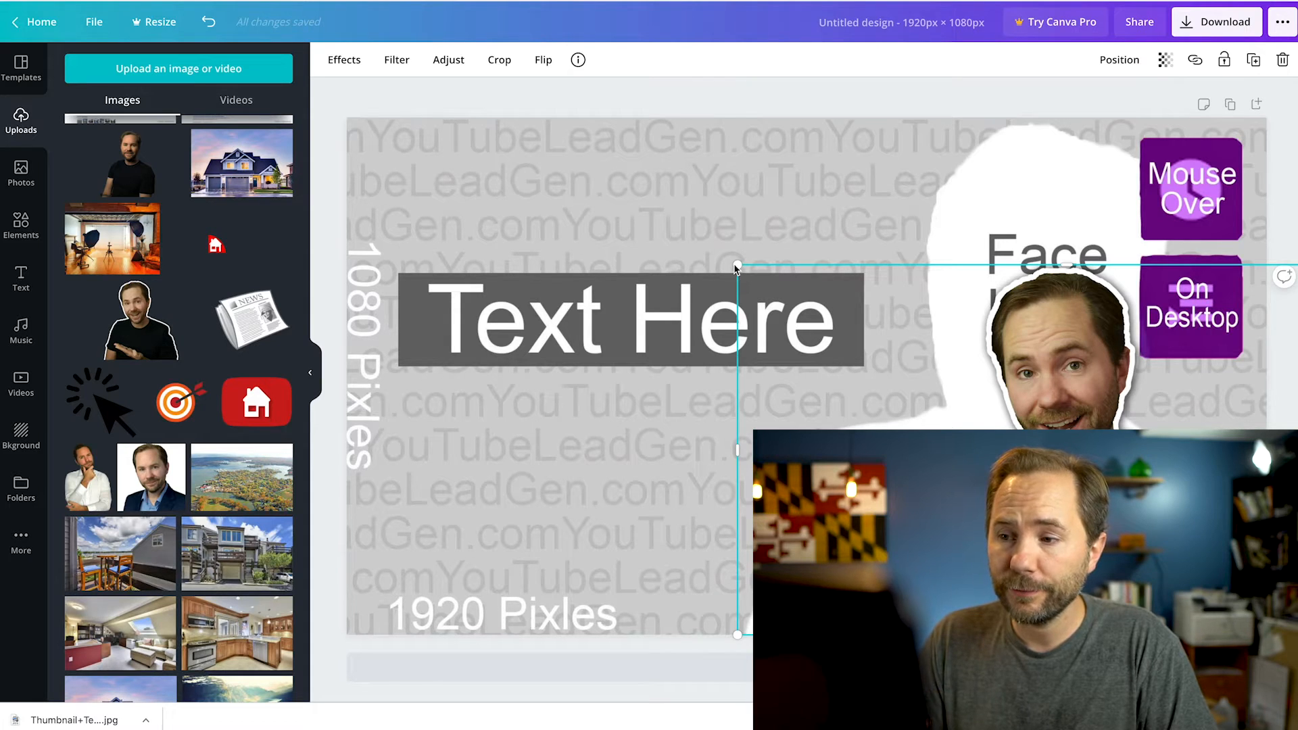
{"action": "left_click_drag", "start_coordinate": [729, 269], "coordinate": [430, 95]}
{"action": "left_click_drag", "start_coordinate": [975, 243], "coordinate": [1071, 265]}
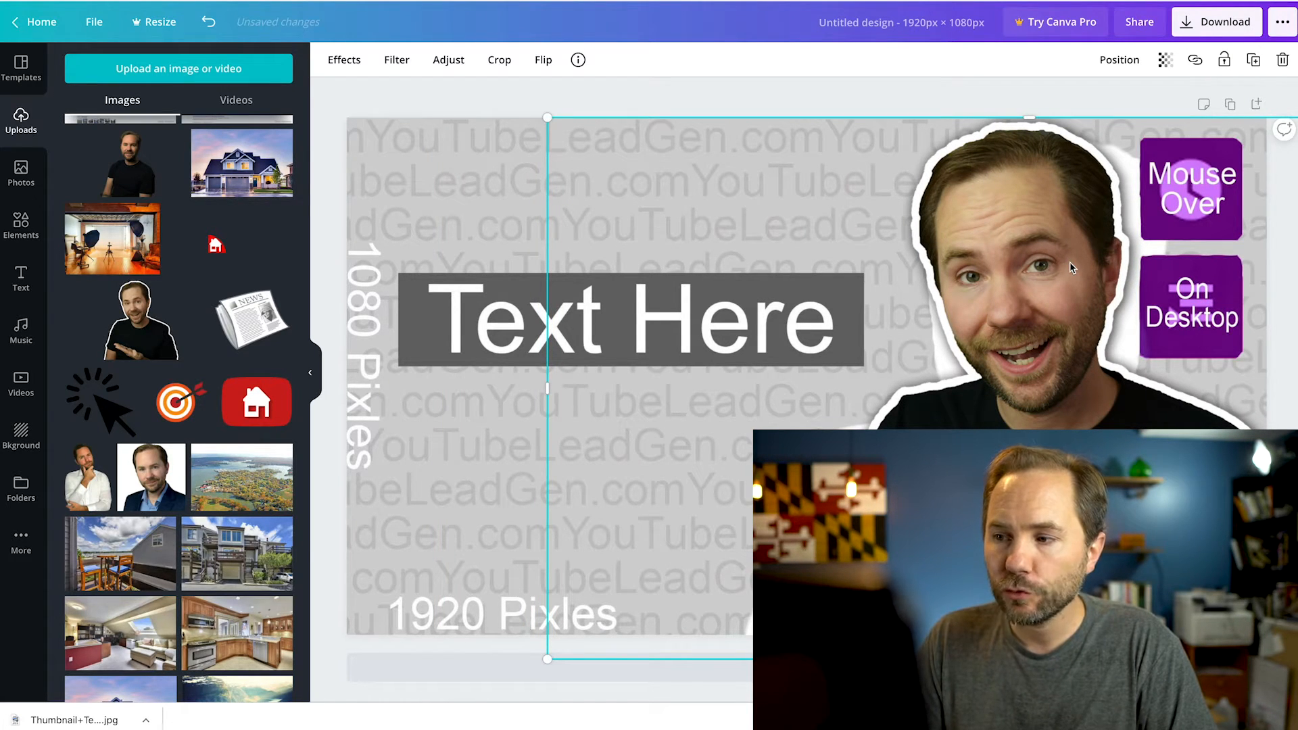
{"action": "mouse_move", "coordinate": [1075, 264]}
{"action": "left_mouse_down"}
{"action": "mouse_move", "coordinate": [1163, 265]}
{"action": "mouse_move", "coordinate": [1061, 260]}
{"action": "mouse_move", "coordinate": [1083, 259]}
{"action": "left_mouse_up"}
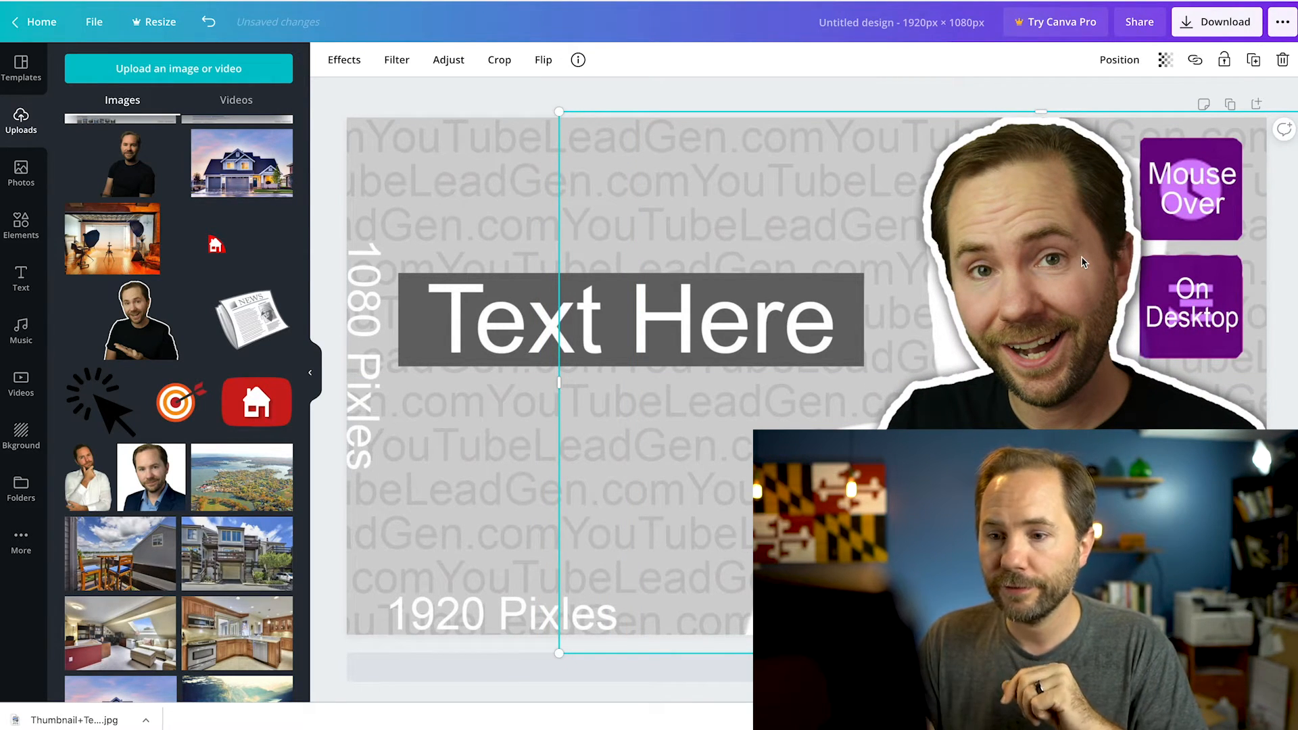
{"action": "left_click", "coordinate": [494, 107]}
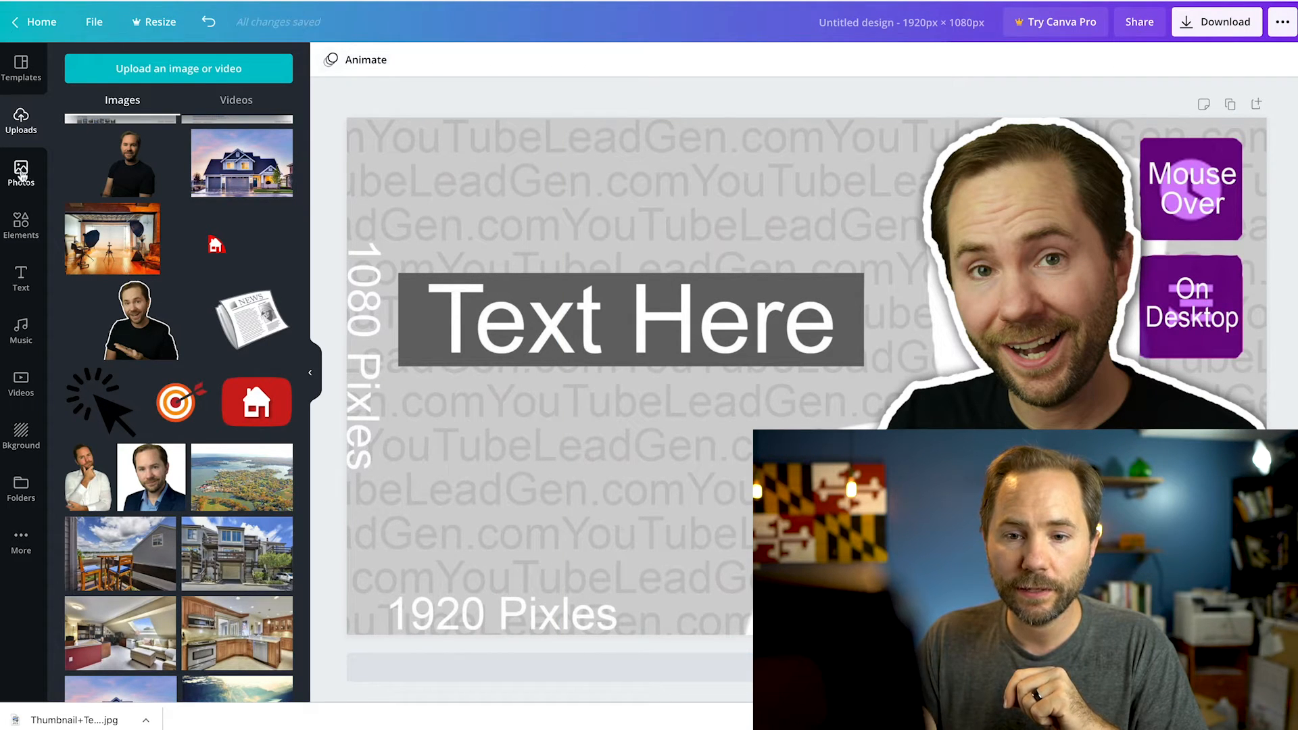
Add a square shape and resize it into a wide rectangle covering the "Text Here" bar
{"action": "left_click", "coordinate": [19, 227]}
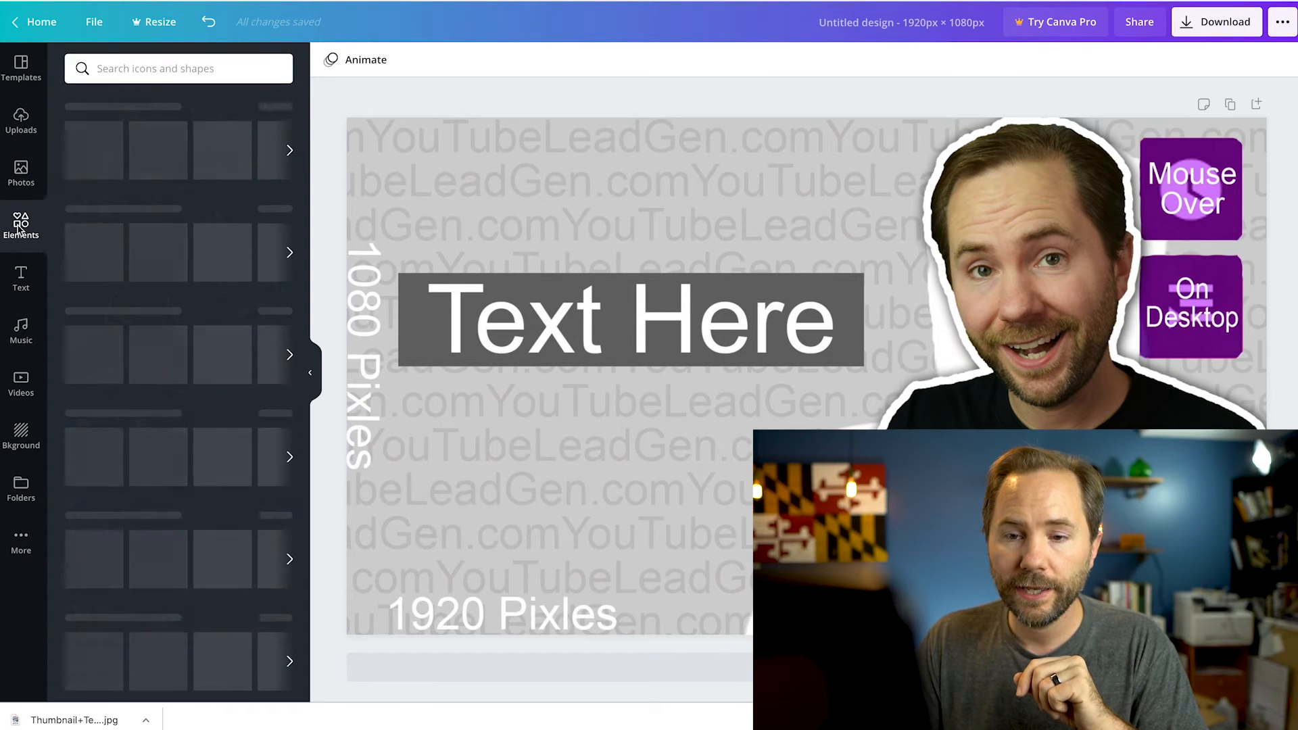
{"action": "left_click", "coordinate": [88, 162]}
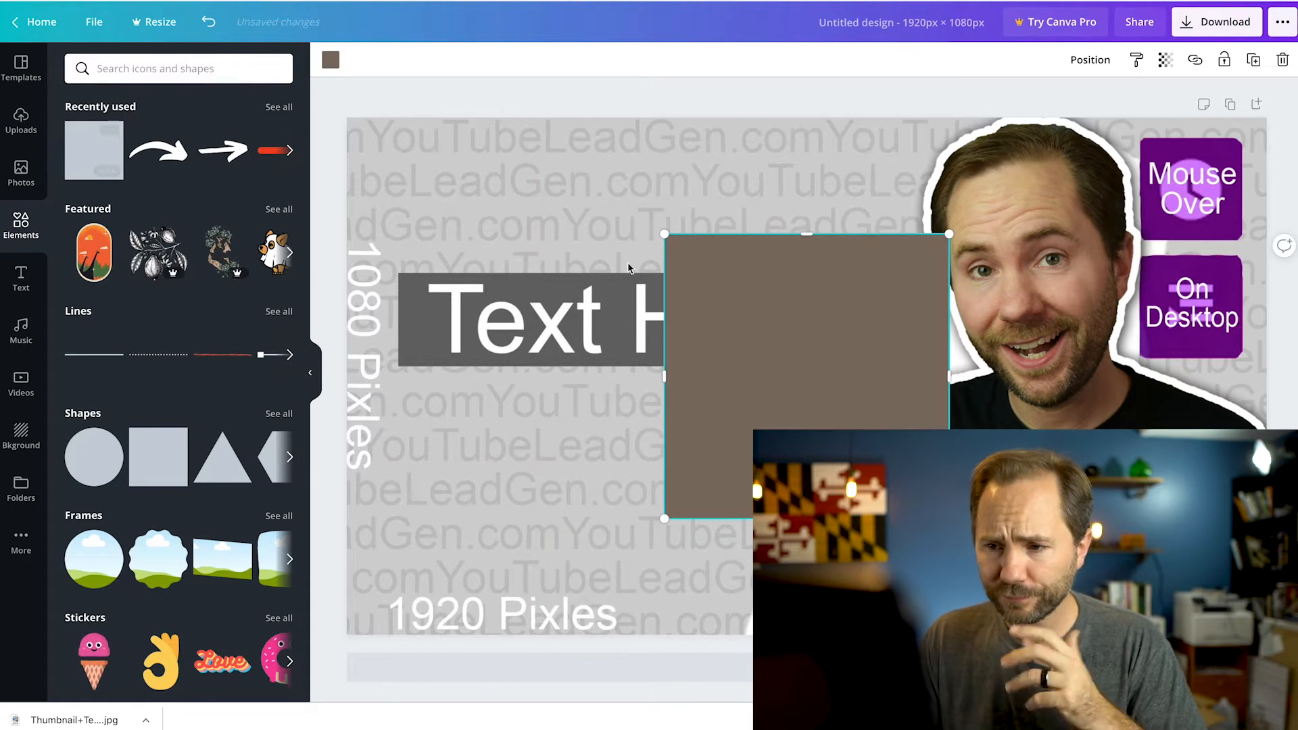
{"action": "left_click_drag", "start_coordinate": [741, 295], "coordinate": [521, 332]}
{"action": "left_click_drag", "start_coordinate": [683, 546], "coordinate": [506, 369]}
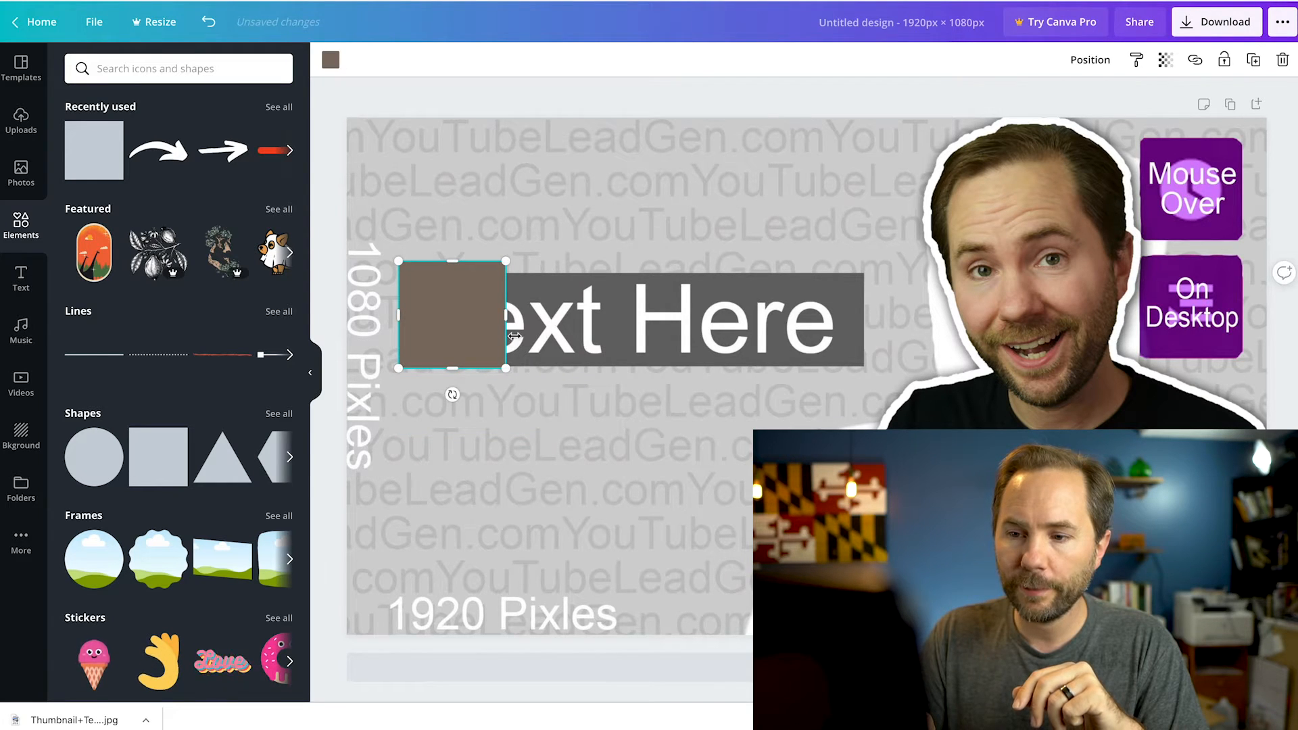
{"action": "left_click_drag", "start_coordinate": [501, 315], "coordinate": [869, 302]}
Fill the rectangle over the text bar with the default bright red color
{"action": "left_click", "coordinate": [329, 60]}
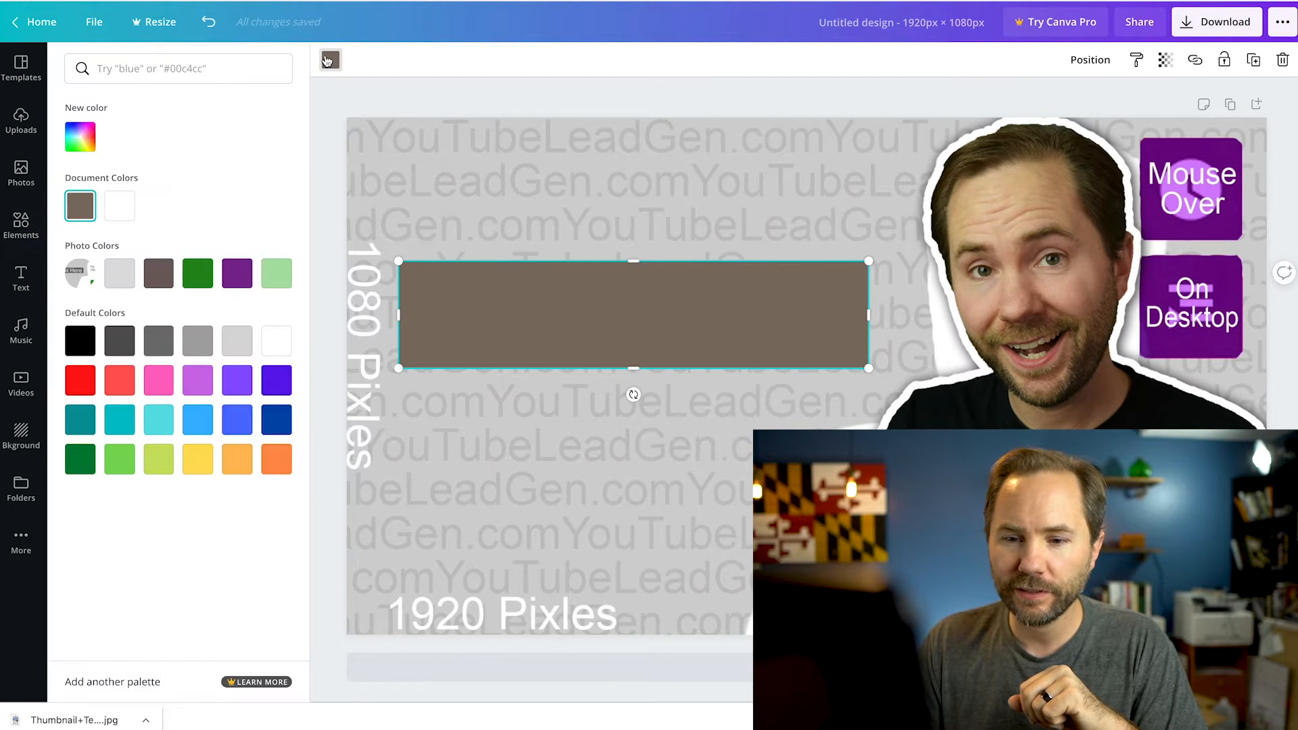
{"action": "left_click", "coordinate": [81, 381]}
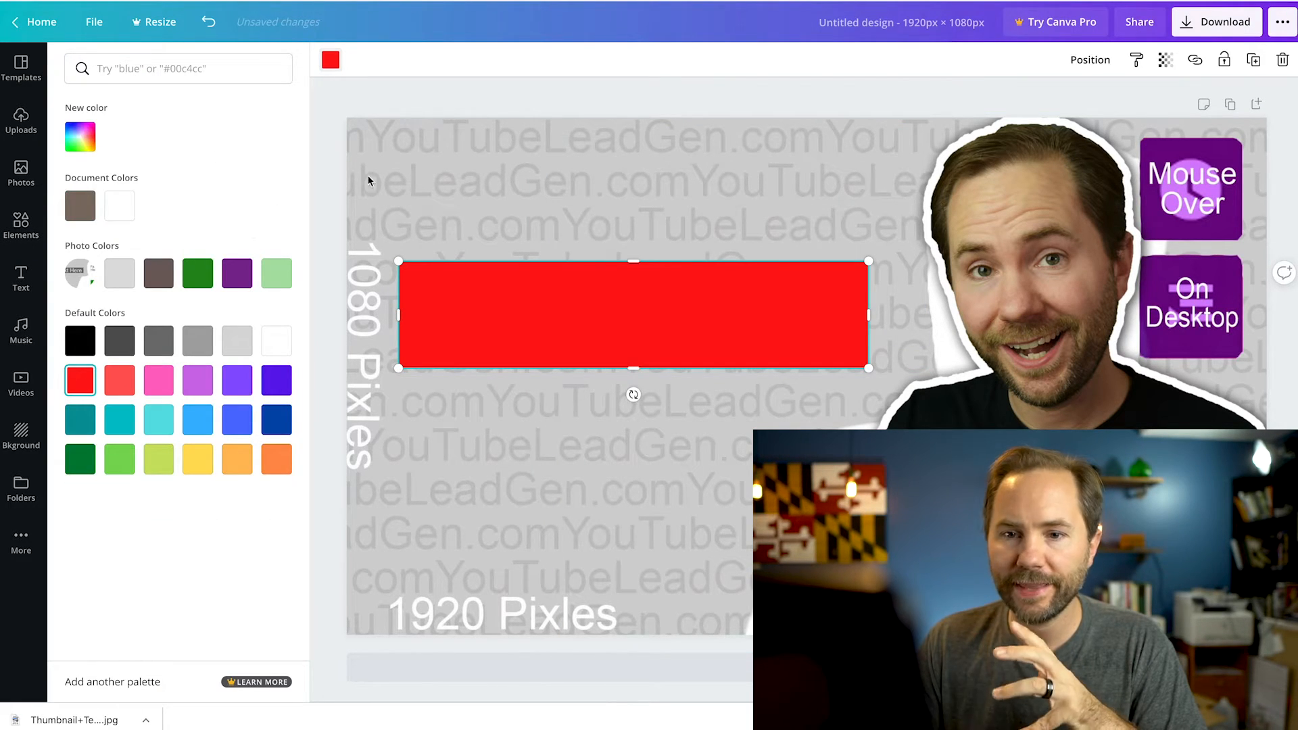
{"action": "left_click", "coordinate": [450, 101]}
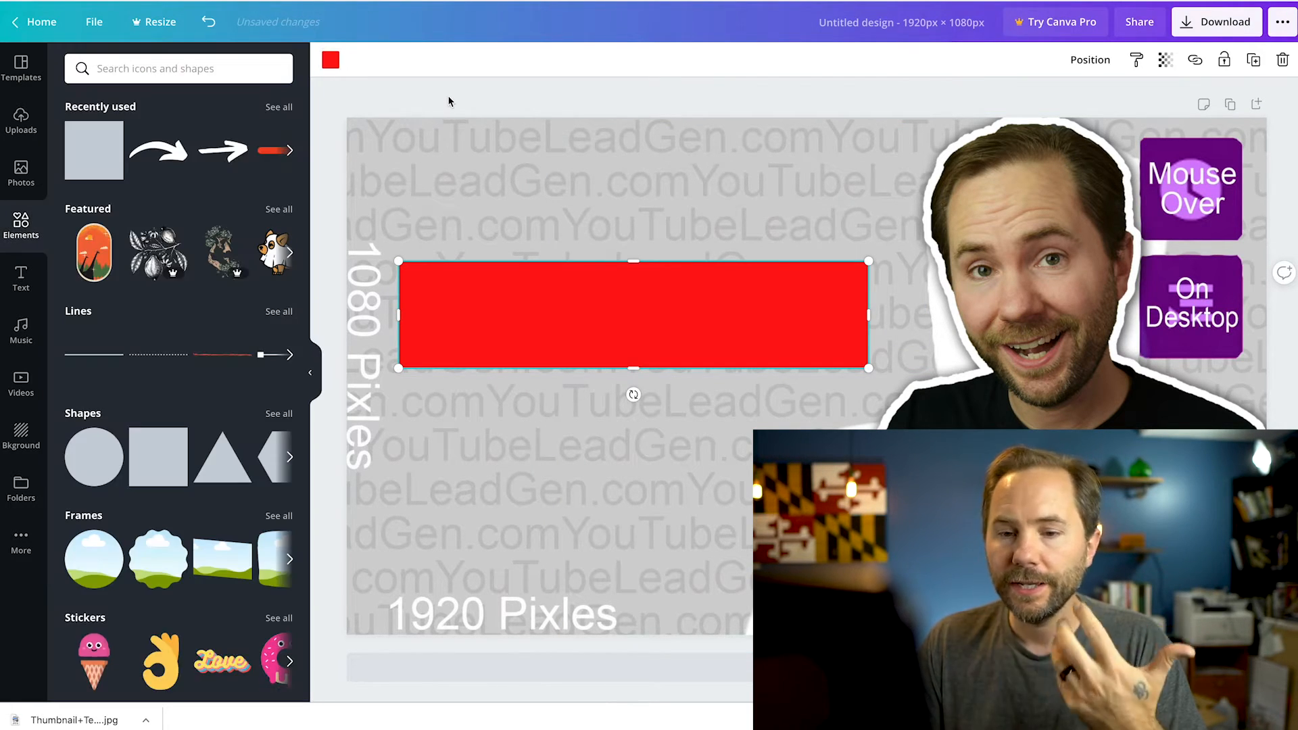
Add a heading that reads "Living In Annapolis"
{"action": "left_click", "coordinate": [19, 282]}
{"action": "left_click", "coordinate": [200, 149]}
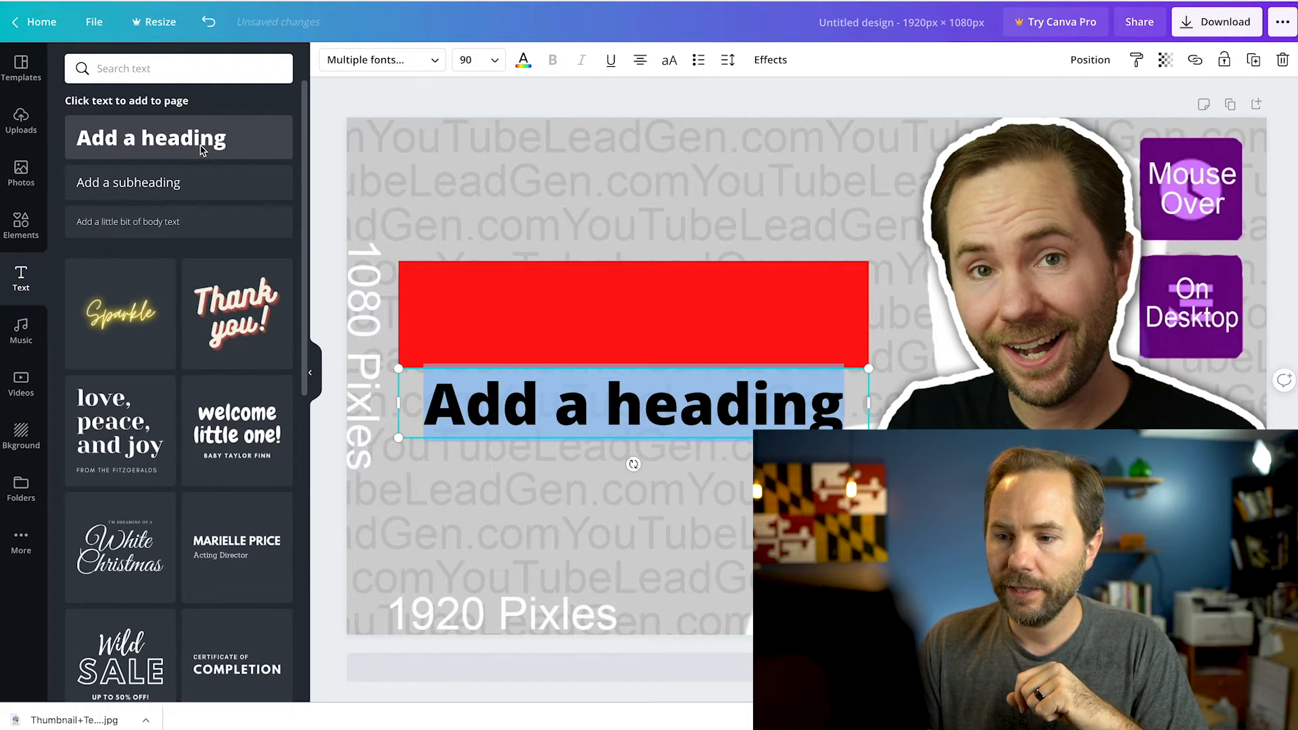
{"action": "double_click", "coordinate": [571, 409]}
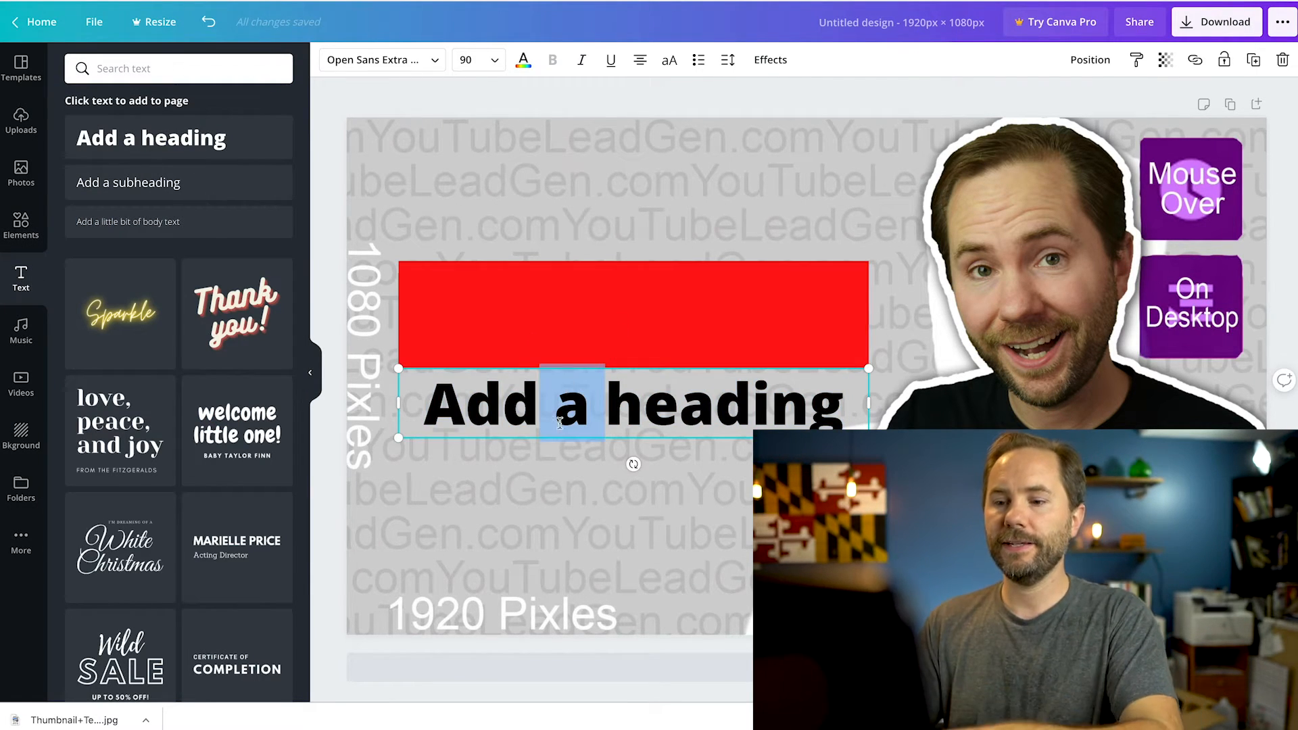
{"action": "key", "text": "ctrl+a"}
{"action": "type", "text": "L"}
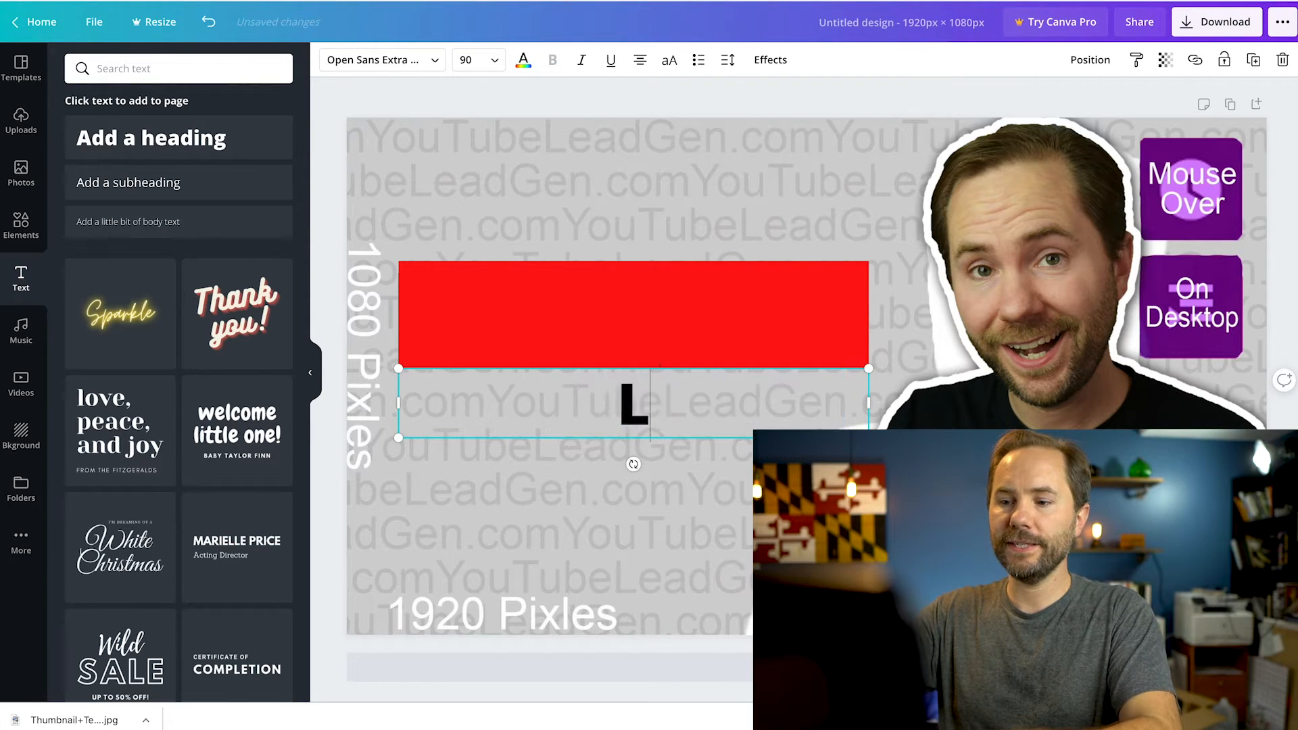
{"action": "type", "text": "iving In Annapolis"}
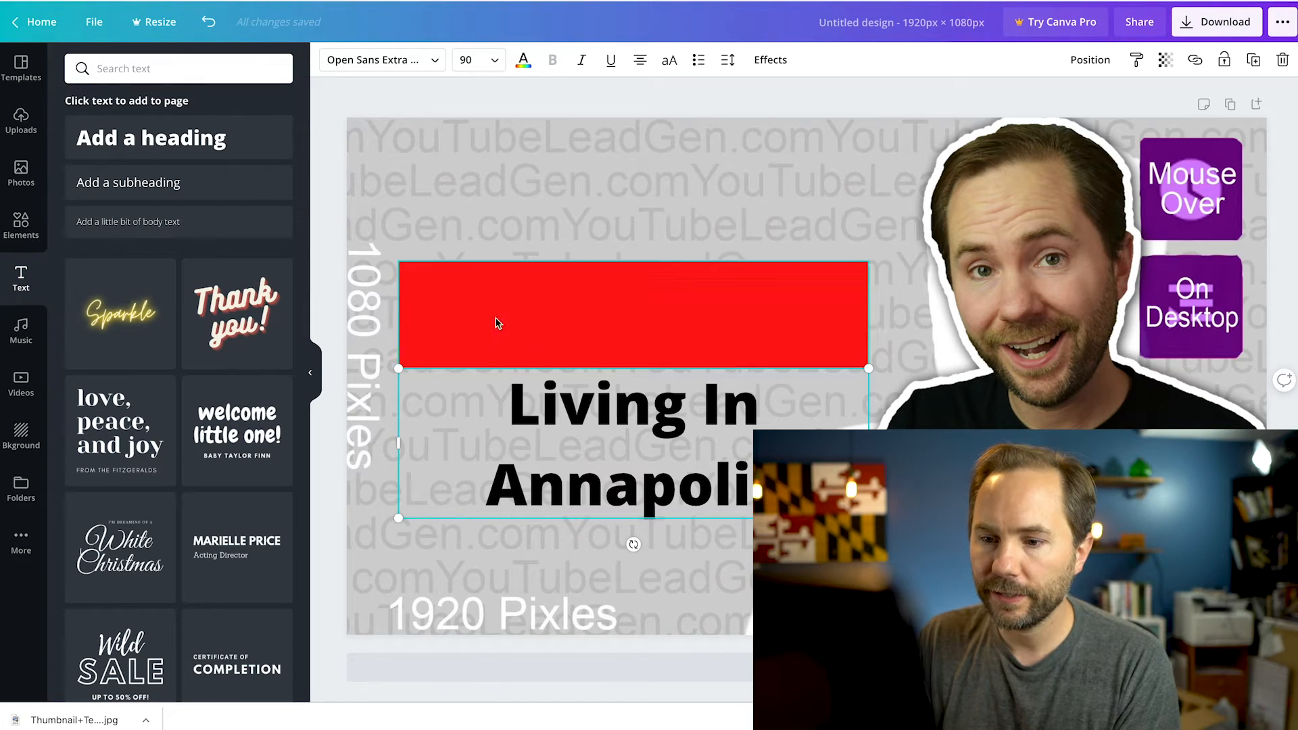
{"action": "left_click", "coordinate": [406, 291]}
Move the "Living In Annapolis" heading up onto the red rectangle
{"action": "left_click", "coordinate": [566, 396]}
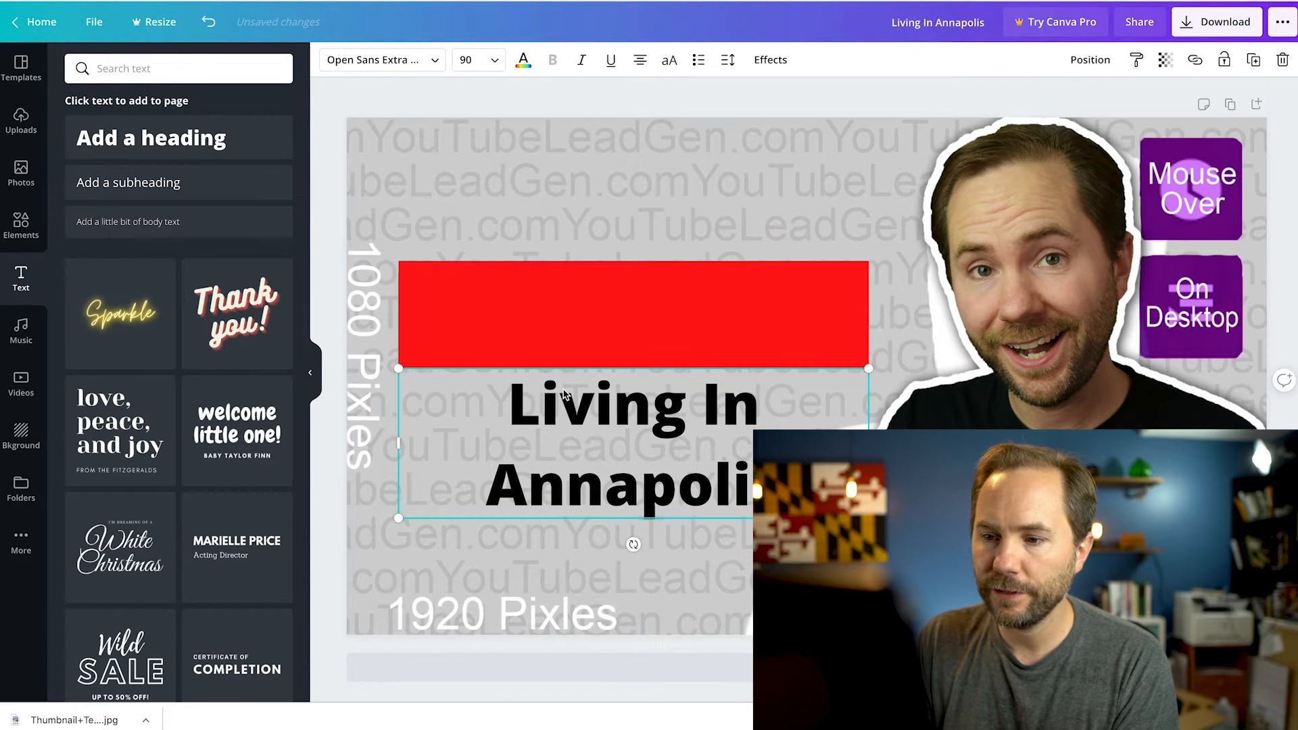
{"action": "left_click_drag", "start_coordinate": [551, 405], "coordinate": [552, 276]}
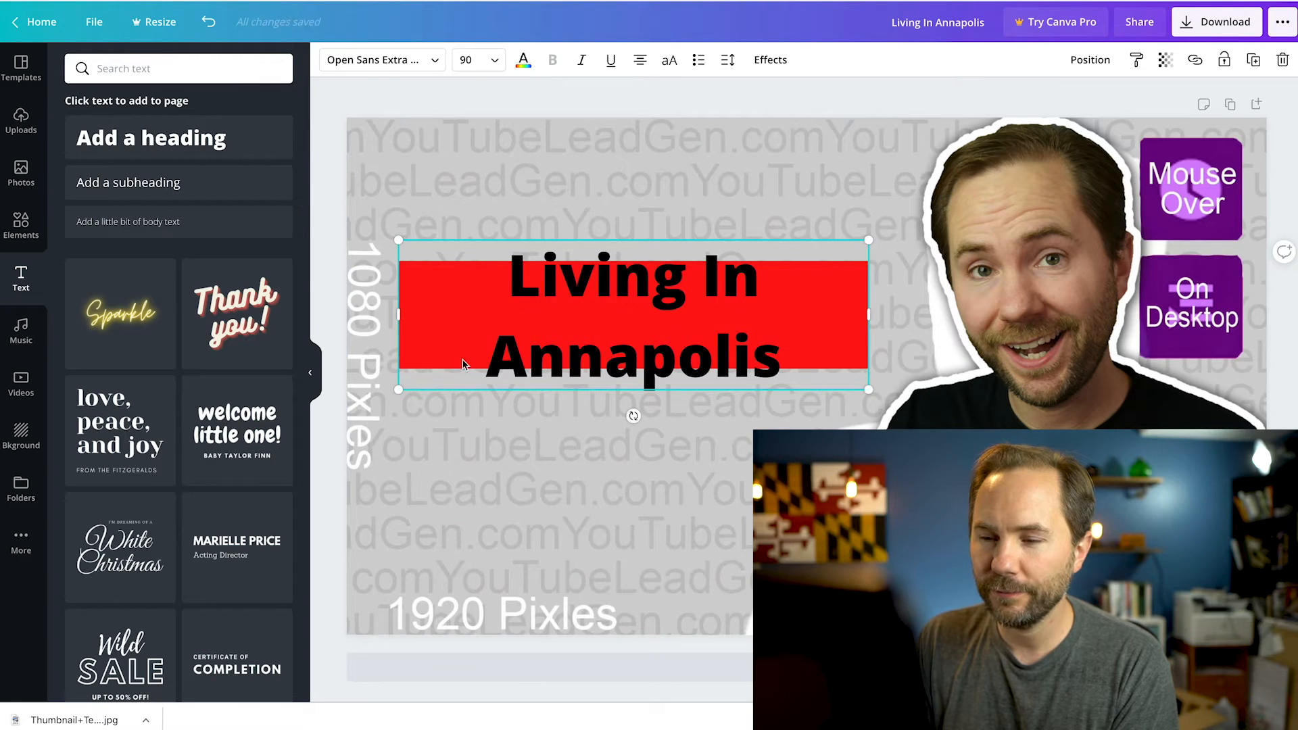
{"action": "left_click_drag", "start_coordinate": [502, 366], "coordinate": [502, 335]}
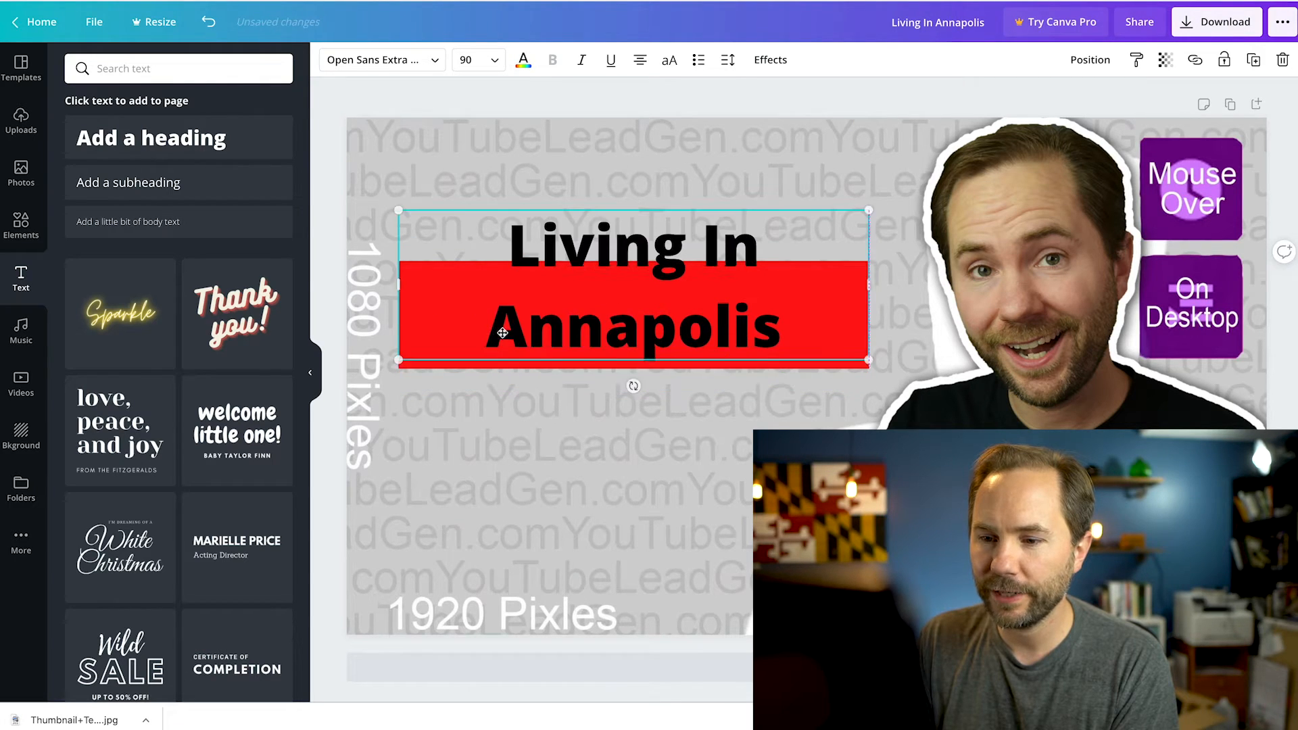
{"action": "left_click", "coordinate": [447, 383]}
{"action": "left_click", "coordinate": [441, 366]}
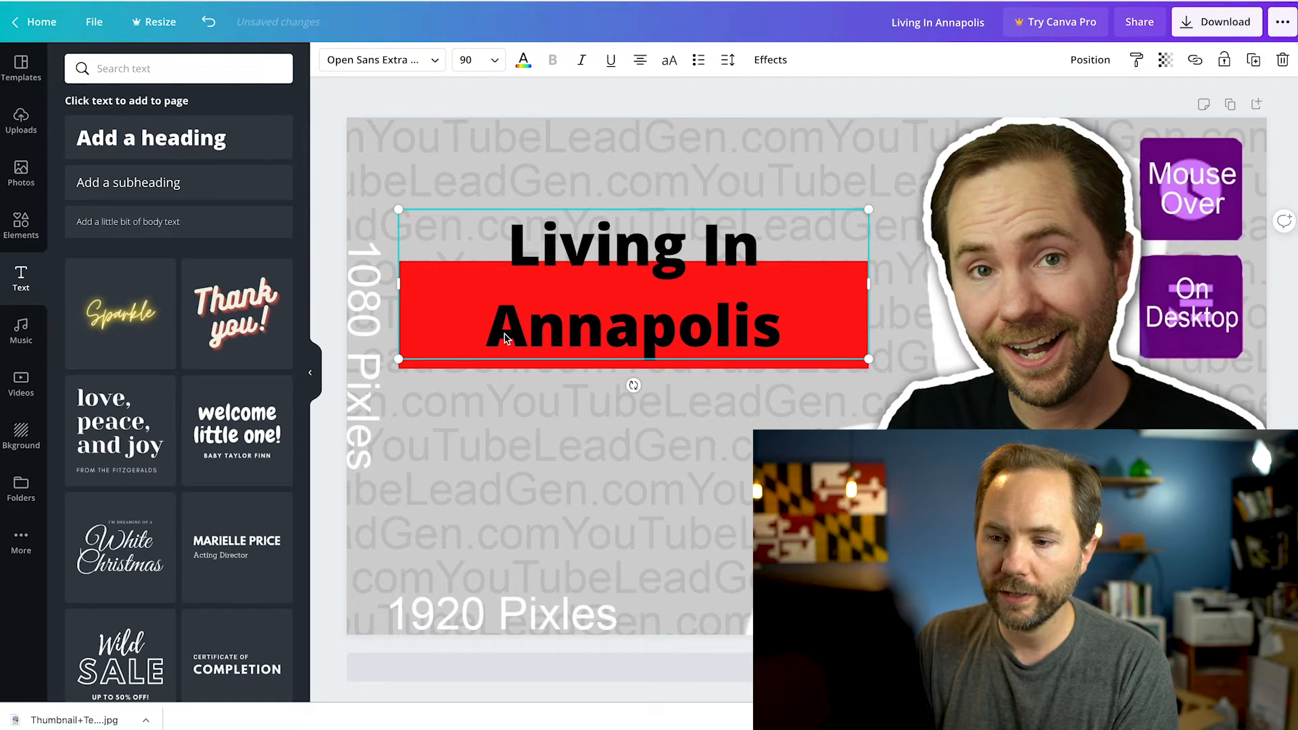
Reposition the red rectangle behind the heading and extend its lower edge so it backs both lines of text
{"action": "left_click_drag", "start_coordinate": [455, 353], "coordinate": [456, 483]}
{"action": "left_click_drag", "start_coordinate": [519, 299], "coordinate": [520, 332]}
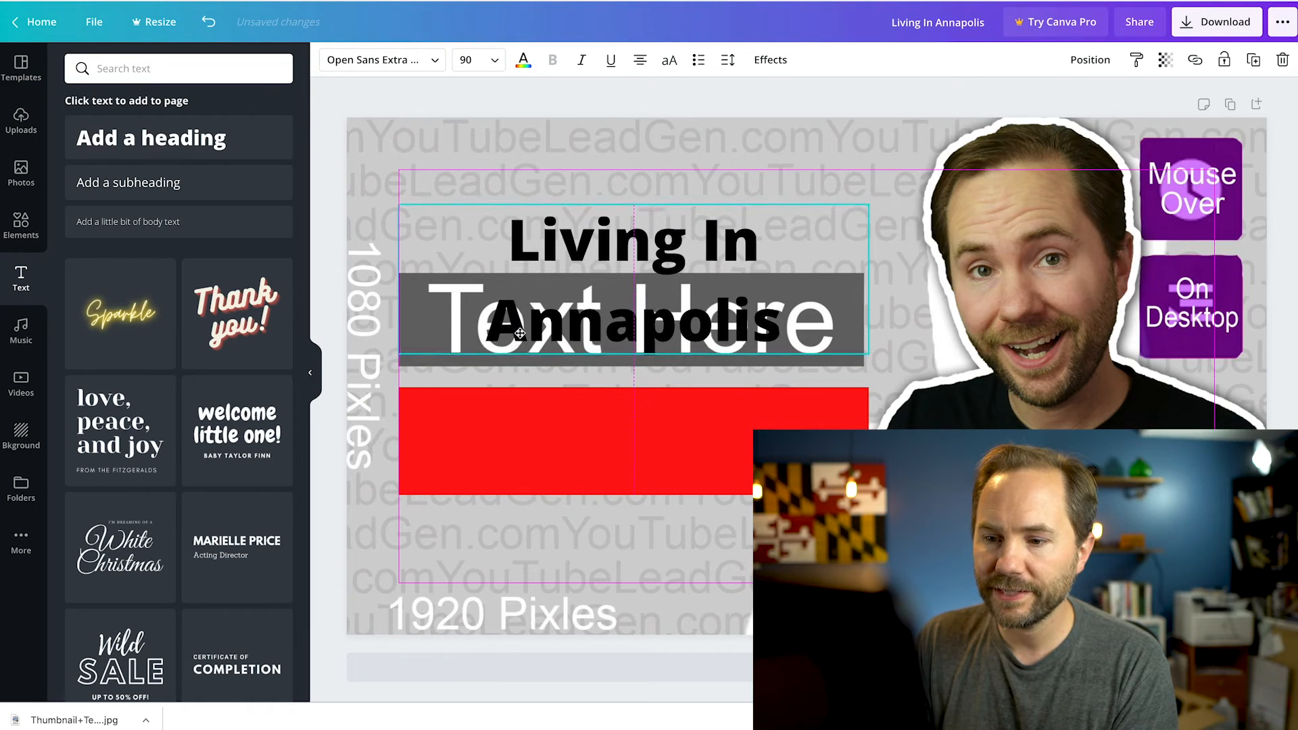
{"action": "left_click_drag", "start_coordinate": [478, 428], "coordinate": [476, 269]}
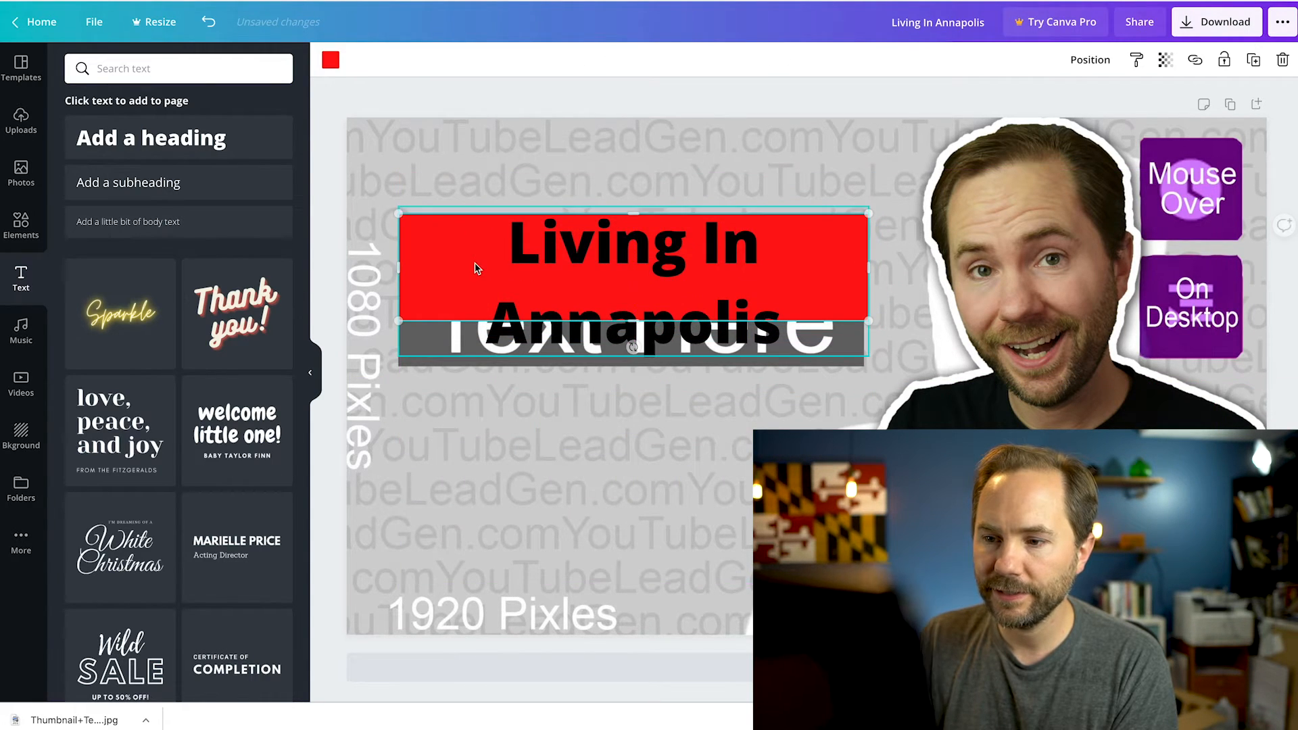
{"action": "left_click_drag", "start_coordinate": [636, 322], "coordinate": [642, 355]}
{"action": "left_click", "coordinate": [651, 439]}
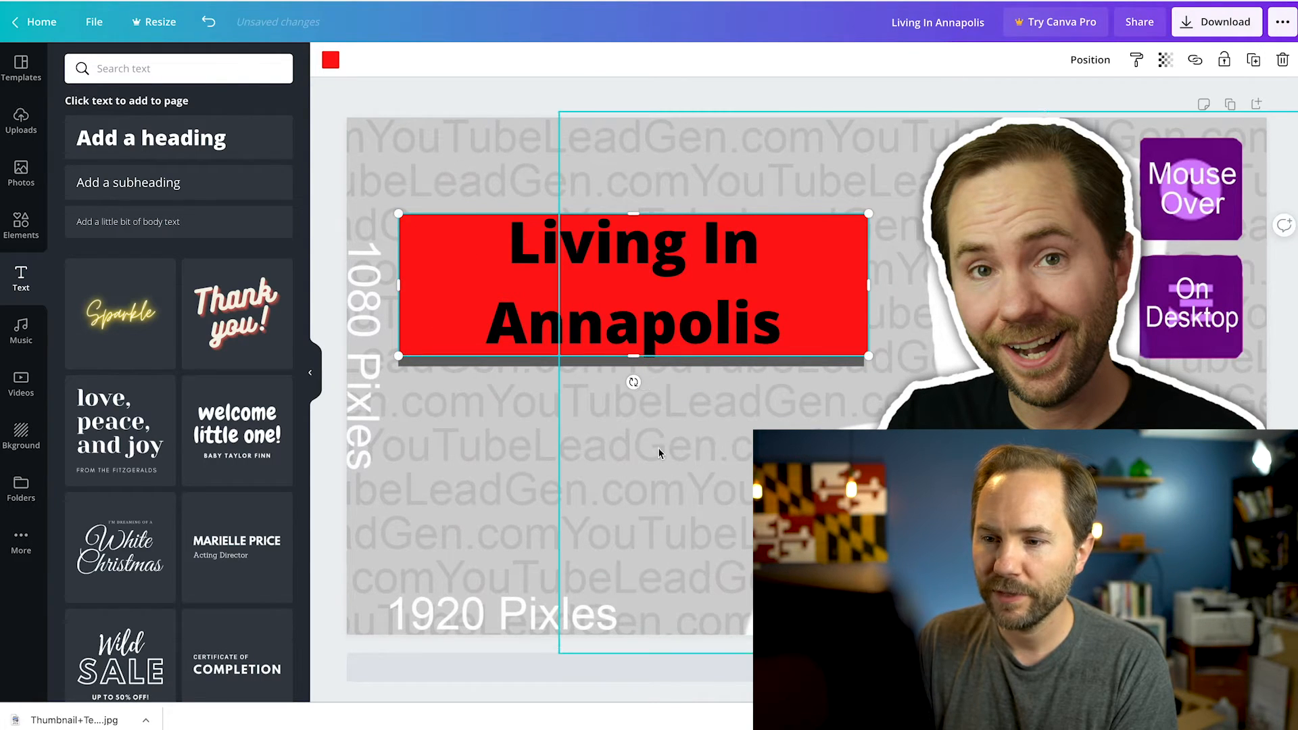
Change the "Living In Annapolis" heading's text color to white
{"action": "left_click", "coordinate": [548, 243]}
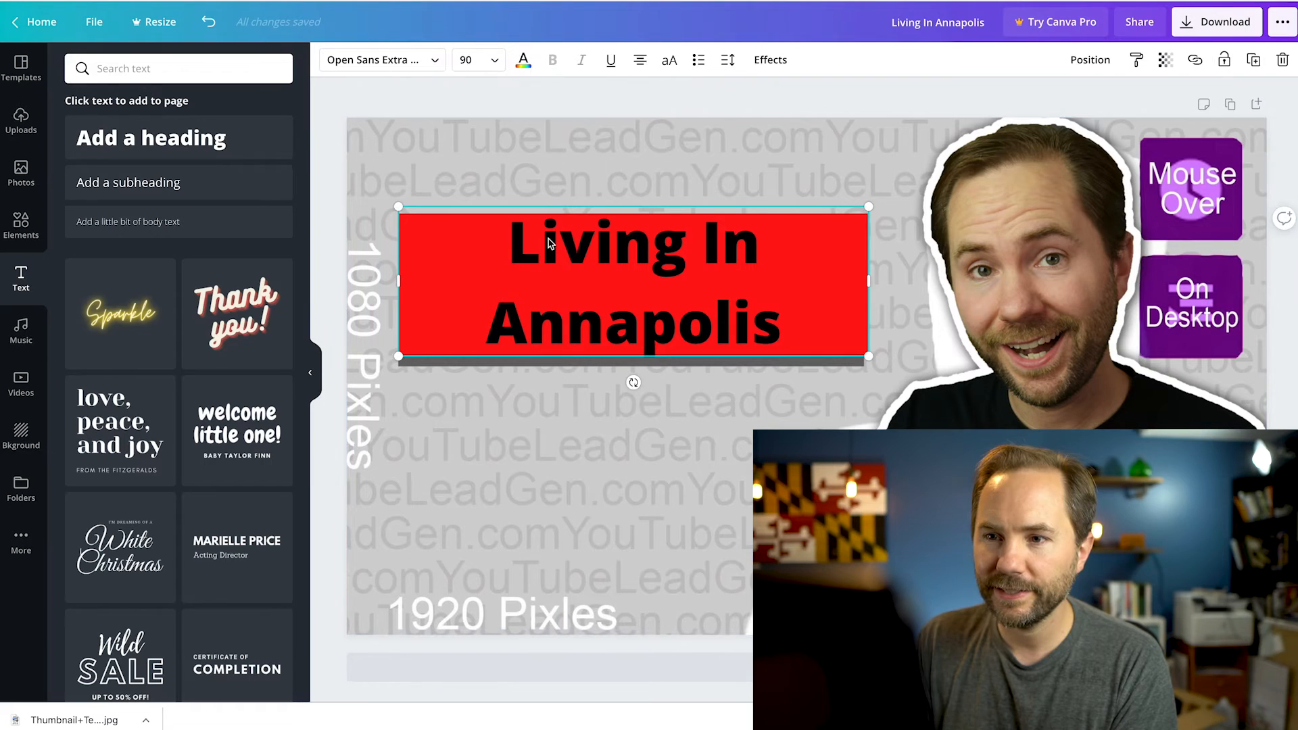
{"action": "left_click", "coordinate": [530, 64]}
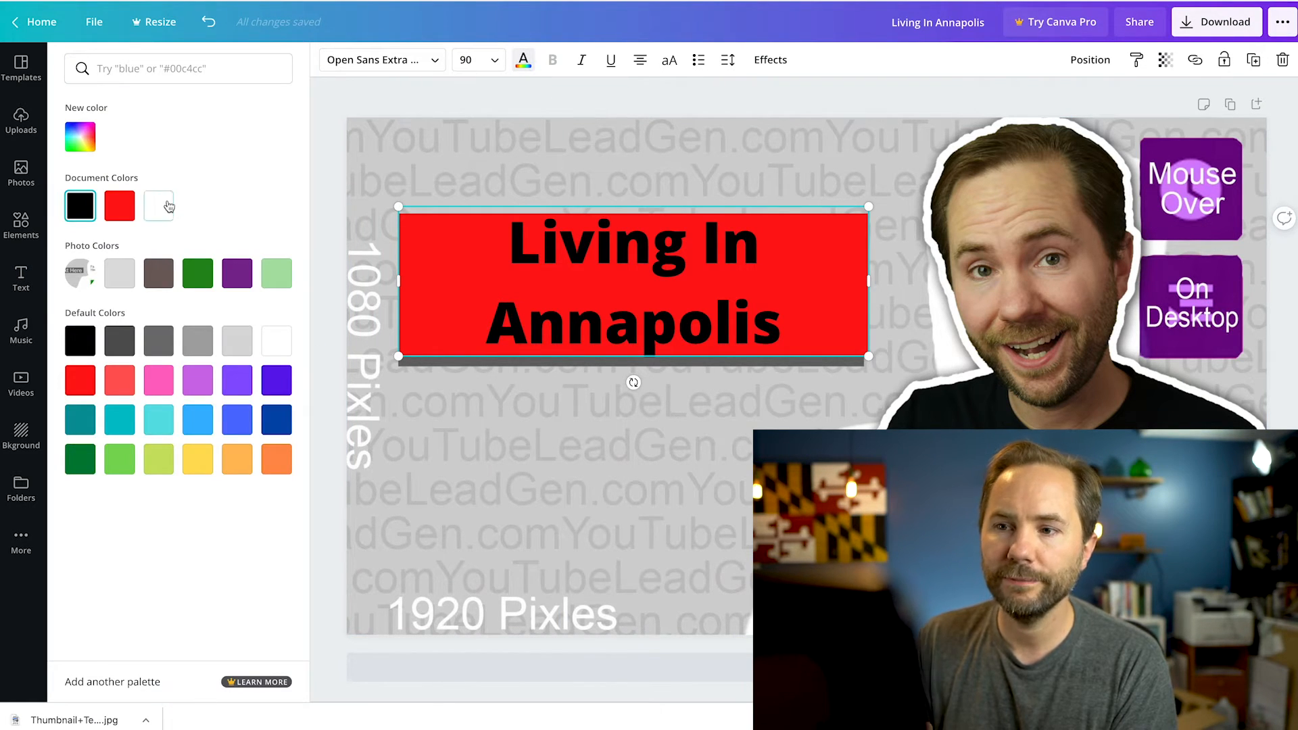
{"action": "left_click", "coordinate": [161, 205]}
{"action": "left_click", "coordinate": [525, 61]}
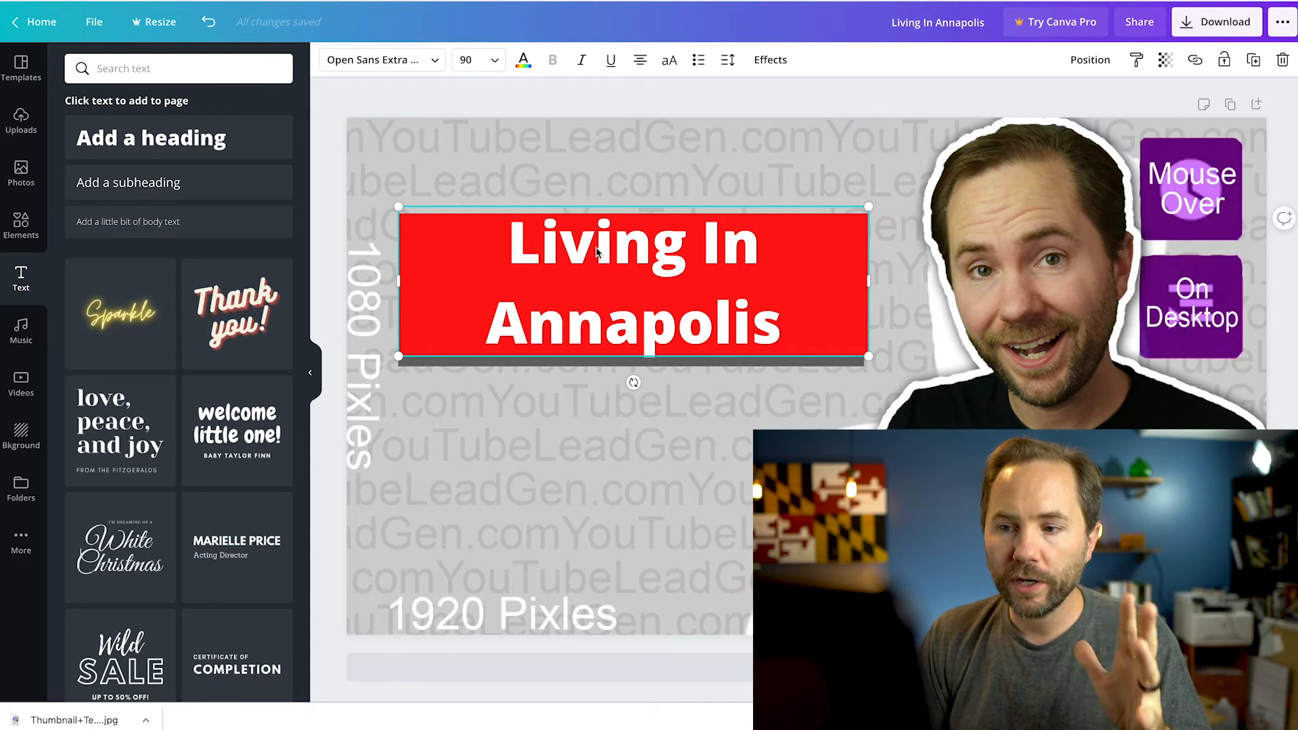
Move the heading down off the red rectangle and back onto it
{"action": "left_click_drag", "start_coordinate": [604, 251], "coordinate": [568, 497]}
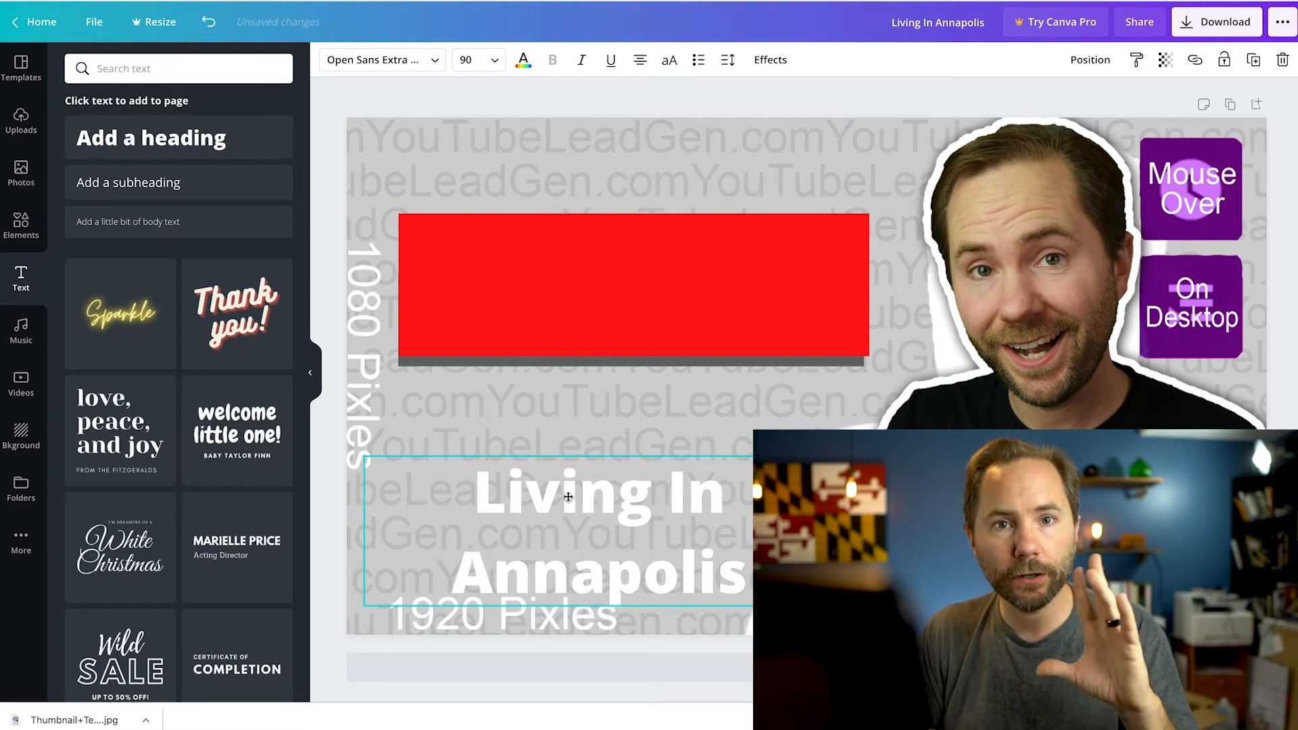
{"action": "left_click_drag", "start_coordinate": [568, 497], "coordinate": [581, 245]}
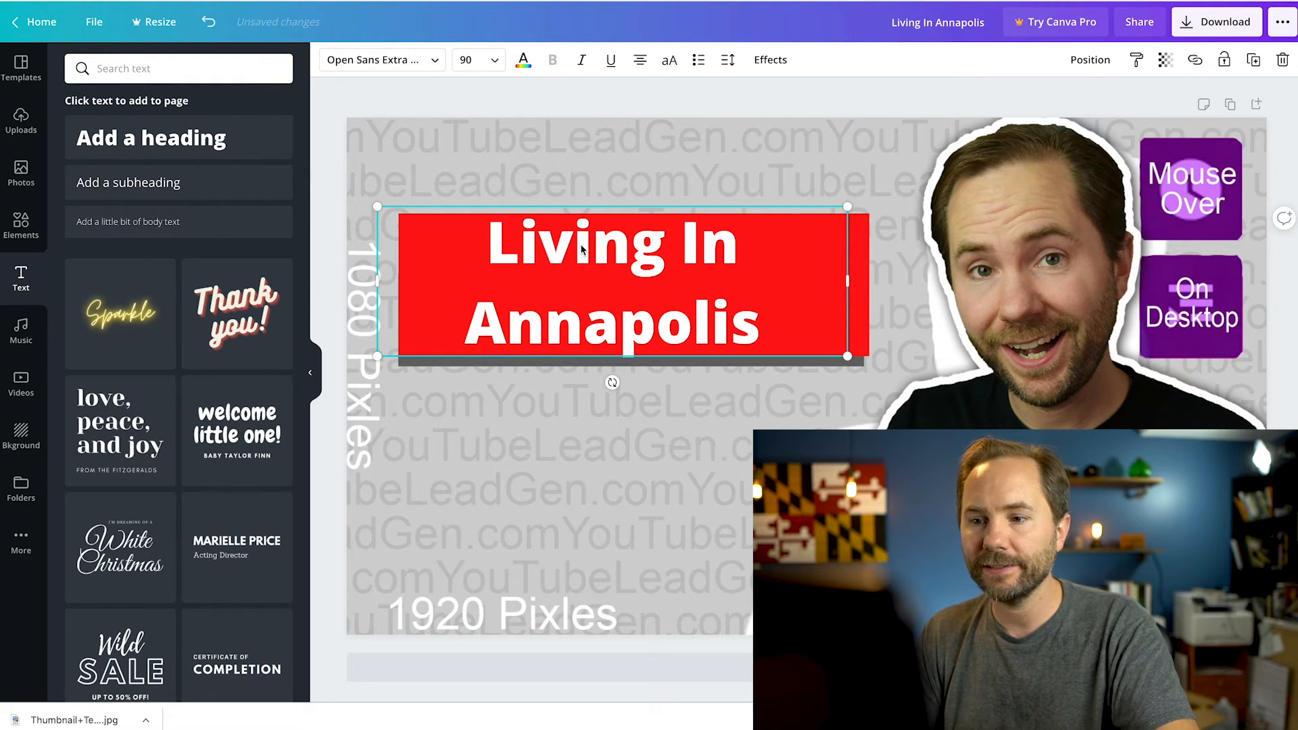
Enlarge the "Living In Annapolis" heading to about font size 123 and center it horizontally over the red rectangle
{"action": "left_click_drag", "start_coordinate": [581, 249], "coordinate": [528, 243]}
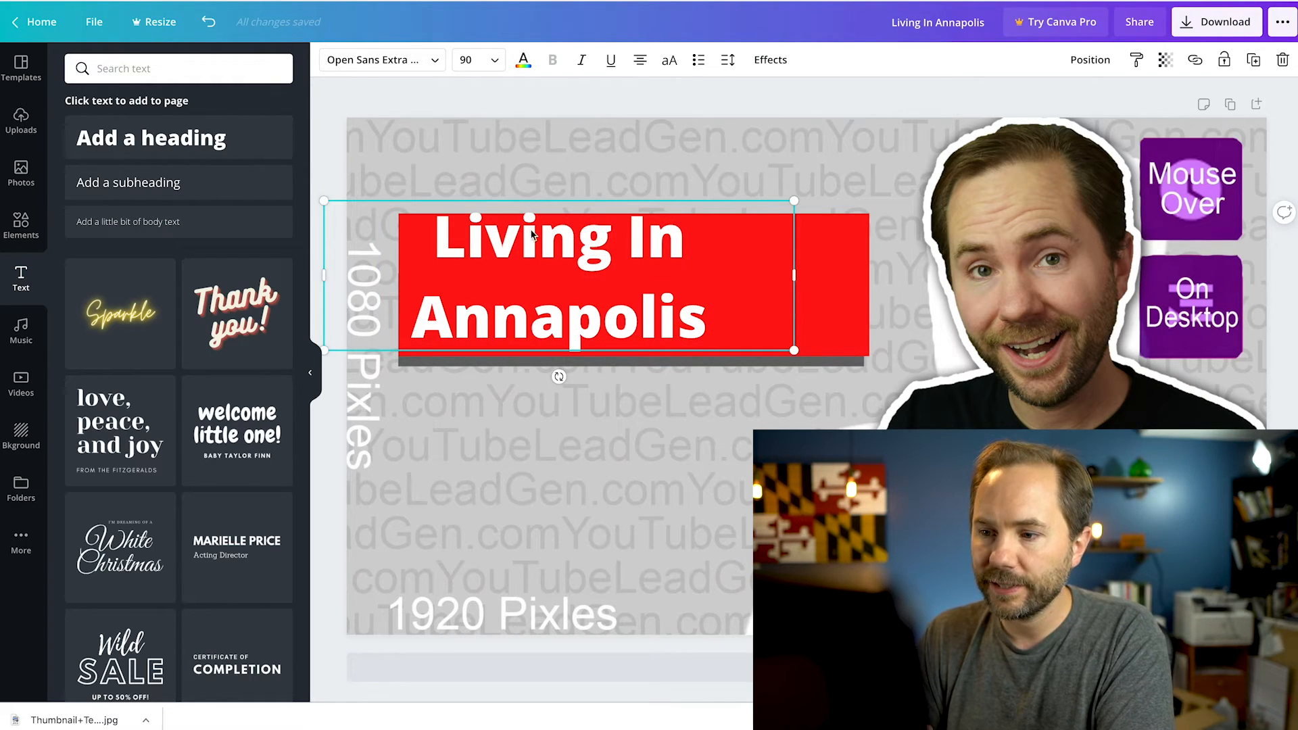
{"action": "left_click_drag", "start_coordinate": [794, 350], "coordinate": [960, 436]}
{"action": "left_click", "coordinate": [427, 181]}
{"action": "left_click", "coordinate": [426, 255]}
{"action": "left_click_drag", "start_coordinate": [427, 249], "coordinate": [425, 296]}
Stretch the red rectangle's lower edge down behind the word "Annapolis" and lower its upper edge closer to the text
{"action": "left_click", "coordinate": [440, 241]}
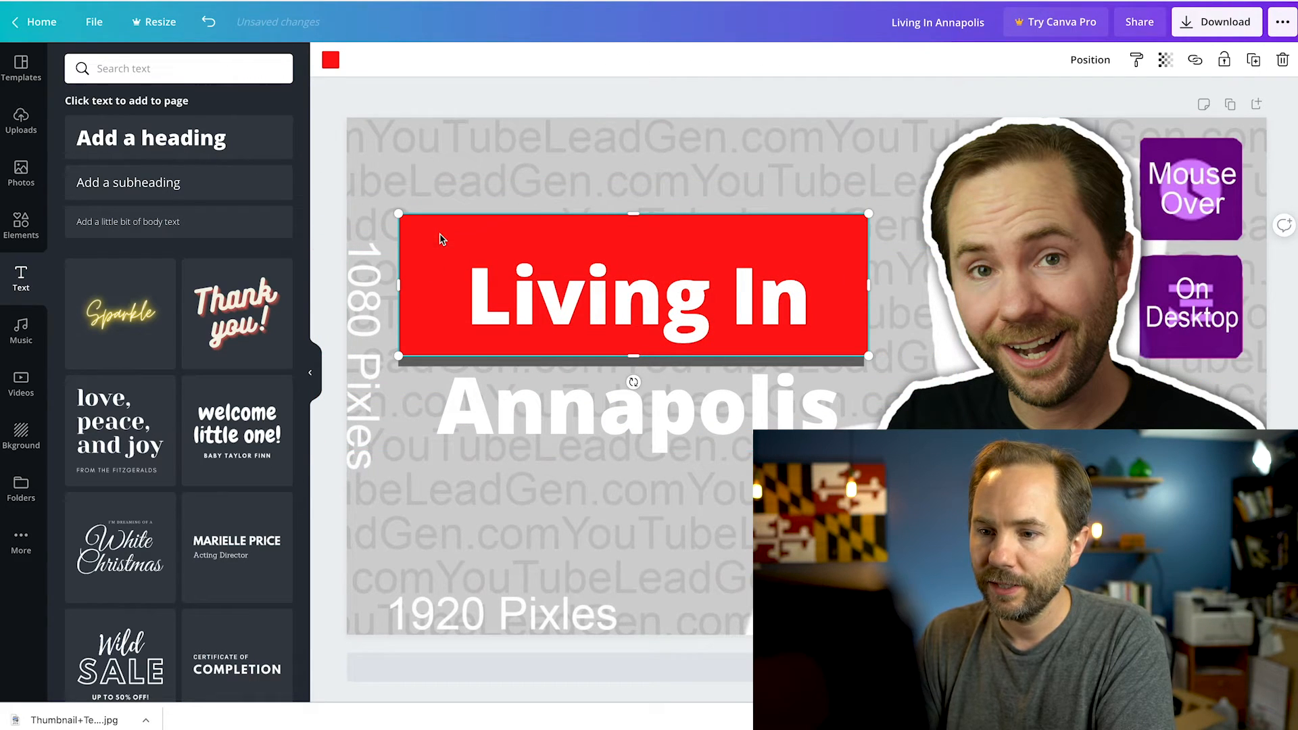
{"action": "left_click_drag", "start_coordinate": [636, 348], "coordinate": [637, 434]}
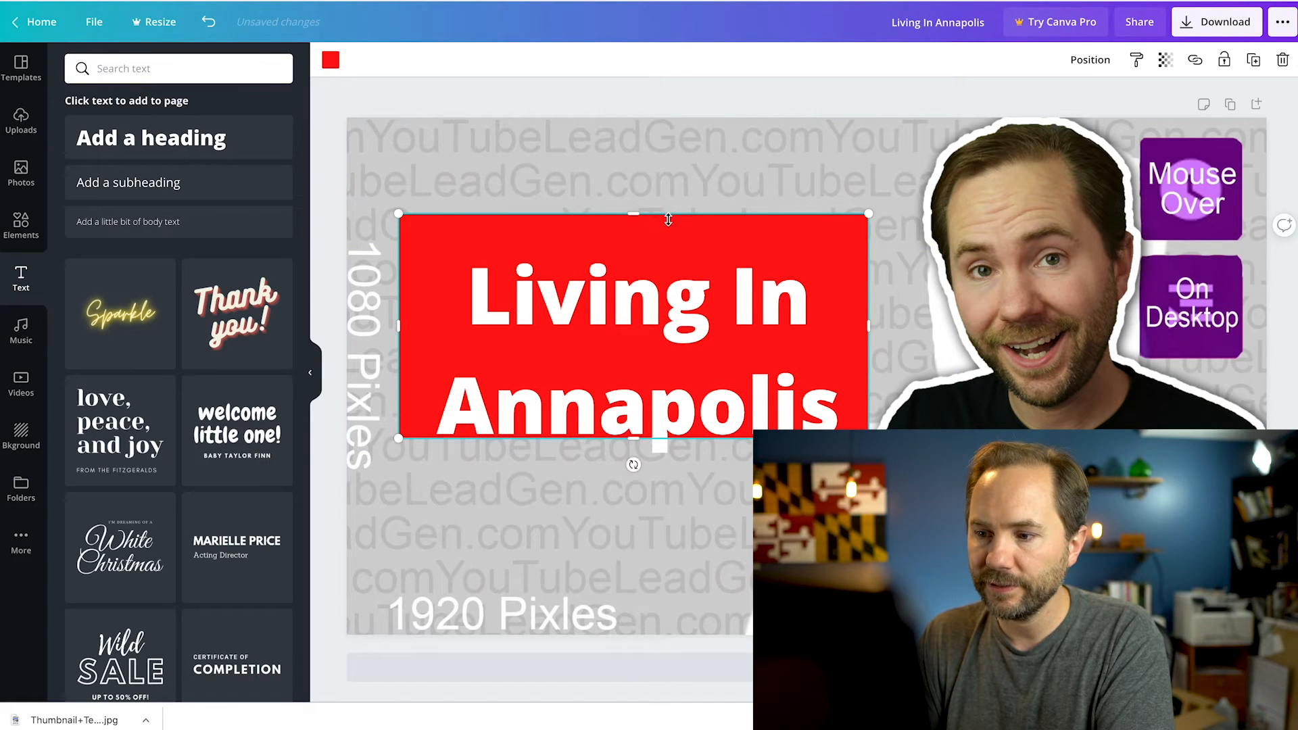
{"action": "left_click_drag", "start_coordinate": [667, 223], "coordinate": [667, 264]}
Move the enlarged heading higher on the page and shift the red rectangle up so it backs both lines of text
{"action": "left_click_drag", "start_coordinate": [498, 262], "coordinate": [493, 217]}
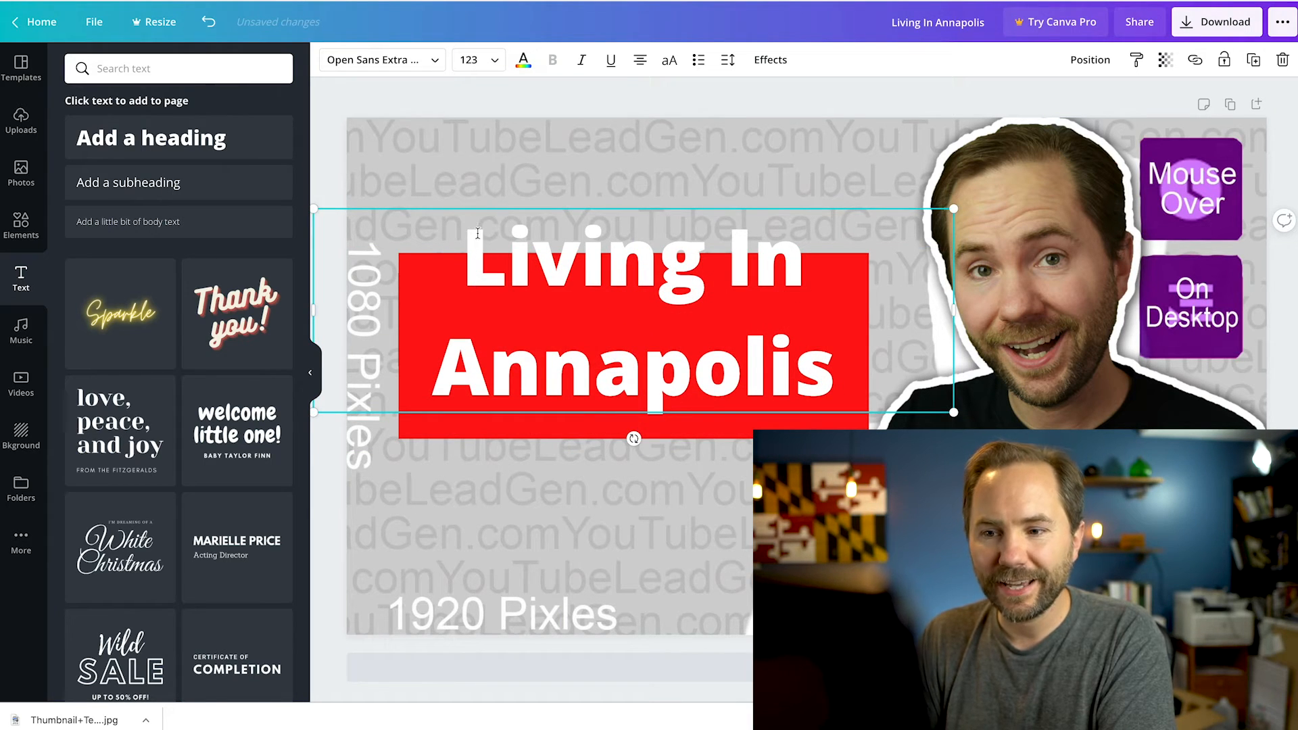
{"action": "left_click", "coordinate": [470, 191]}
{"action": "left_click_drag", "start_coordinate": [479, 253], "coordinate": [480, 230]}
{"action": "left_click", "coordinate": [464, 428]}
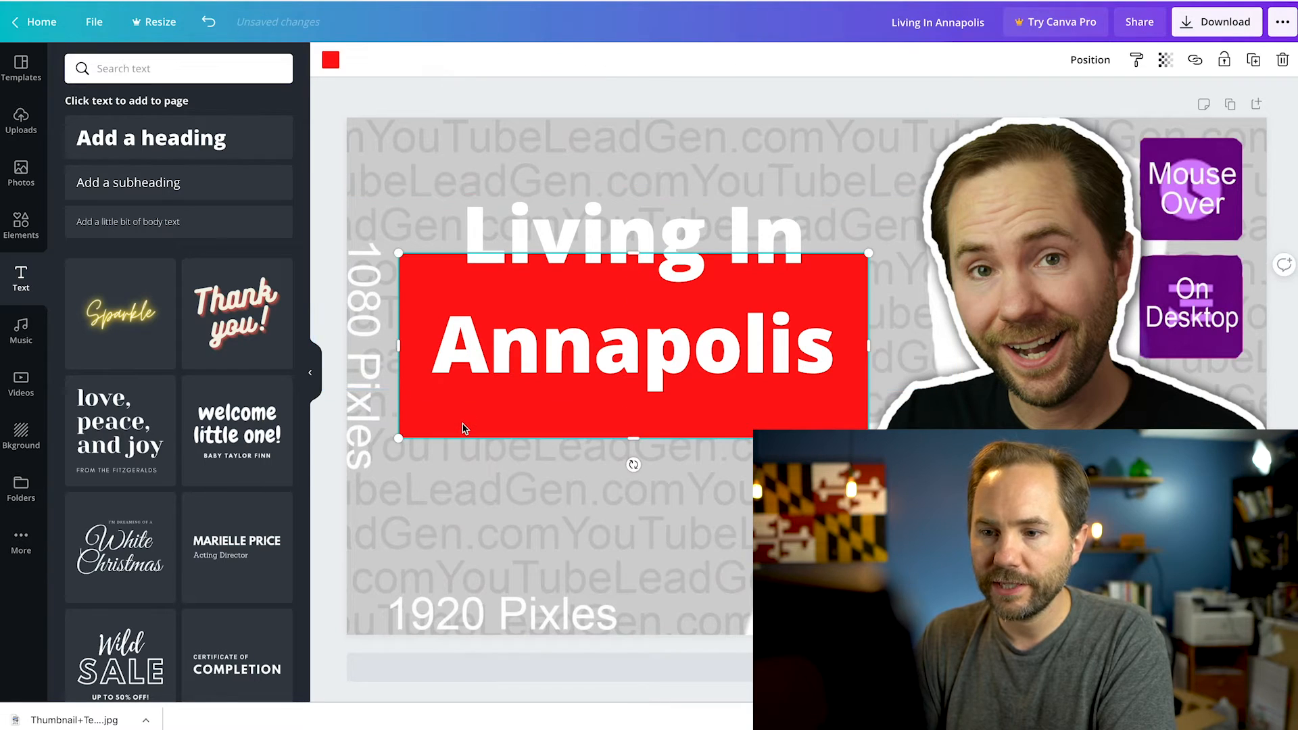
{"action": "left_click_drag", "start_coordinate": [464, 417], "coordinate": [466, 369]}
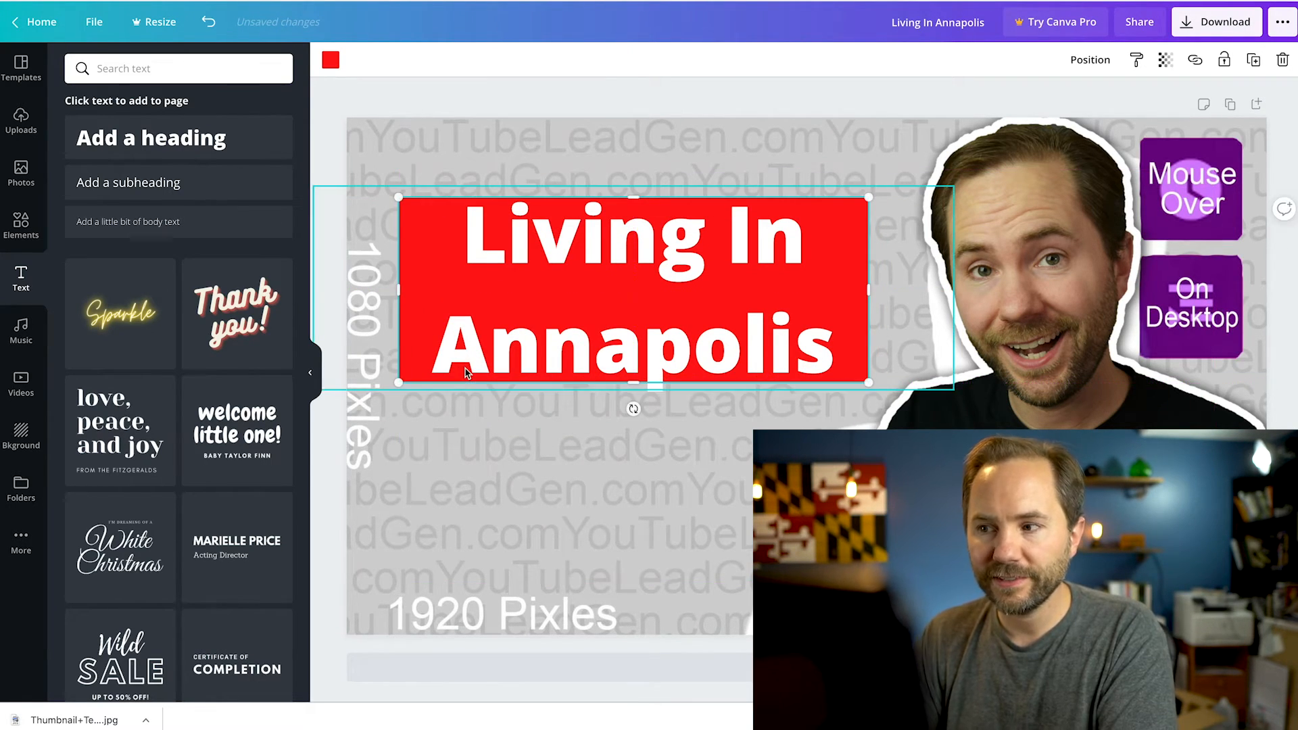
{"action": "left_click", "coordinate": [375, 427]}
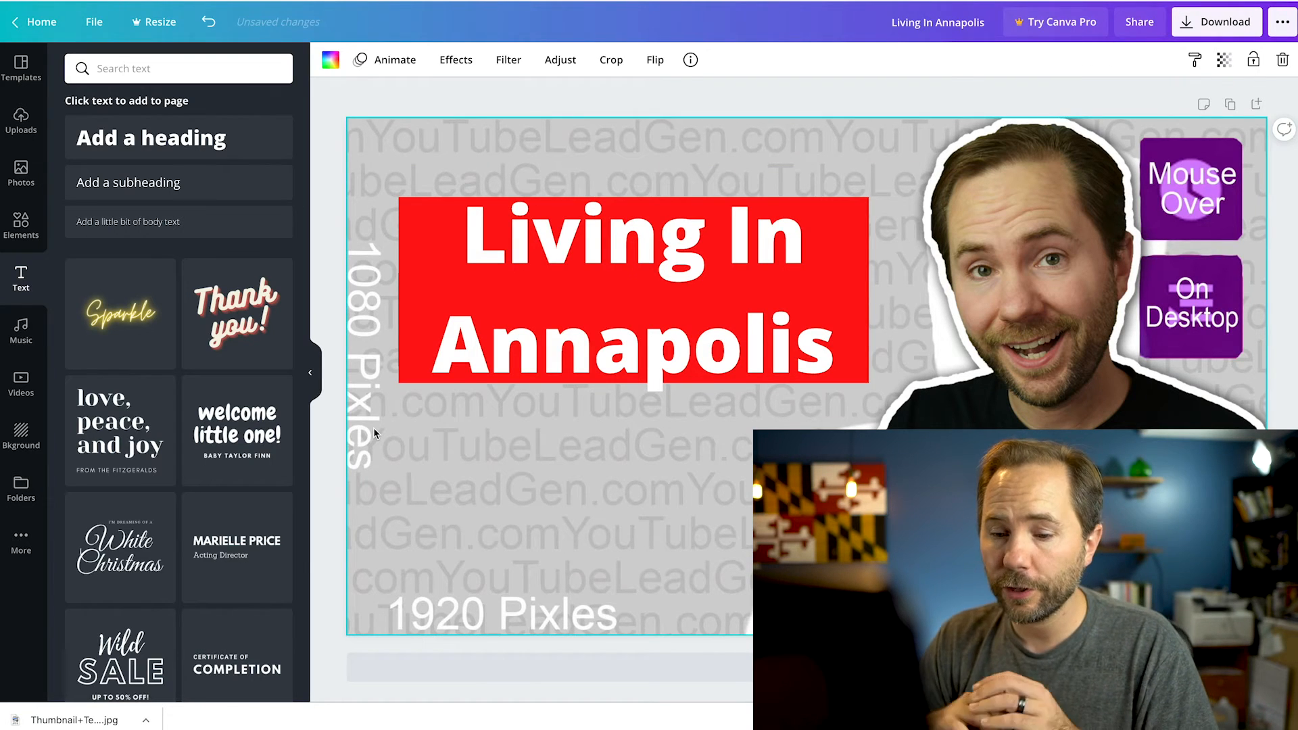
Add the uploaded aerial photo of the waterfront town and enlarge it from the page's upper-left corner to cover the whole page
{"action": "left_click", "coordinate": [21, 118]}
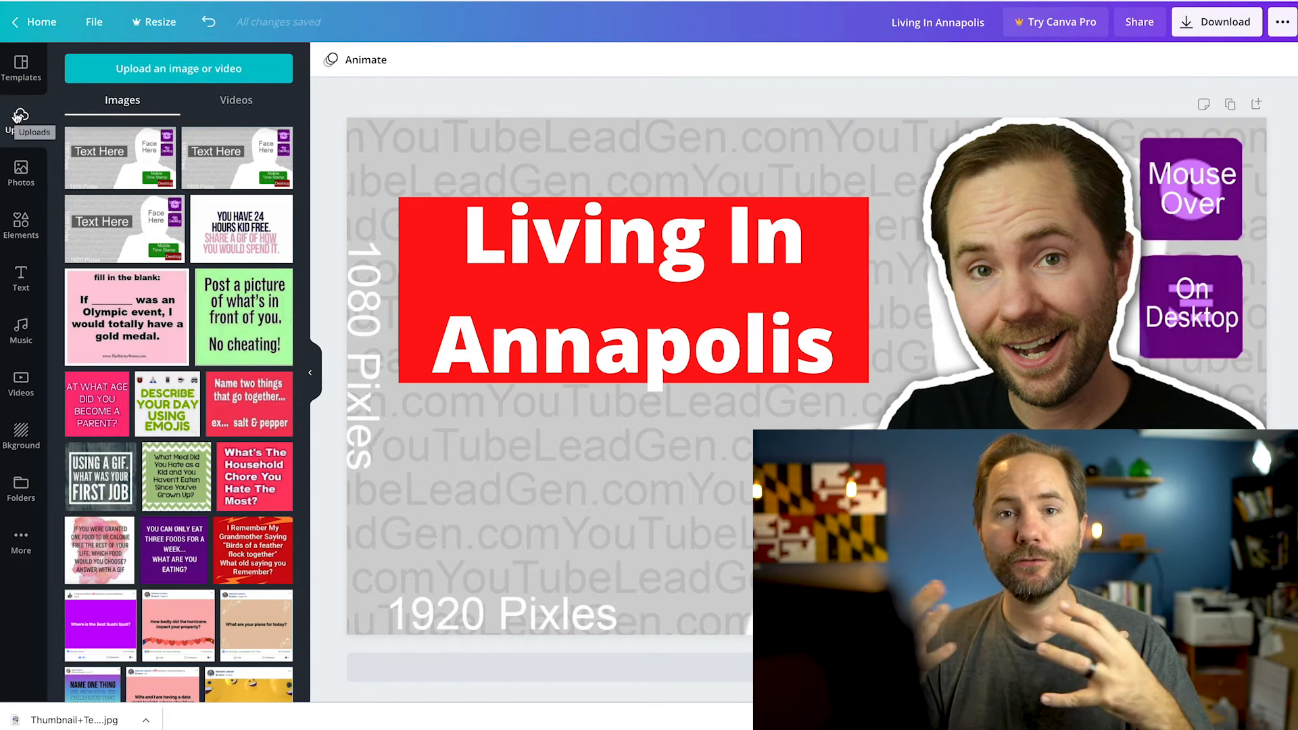
{"action": "scroll", "coordinate": [203, 277], "scroll_direction": "down", "scroll_amount": 8}
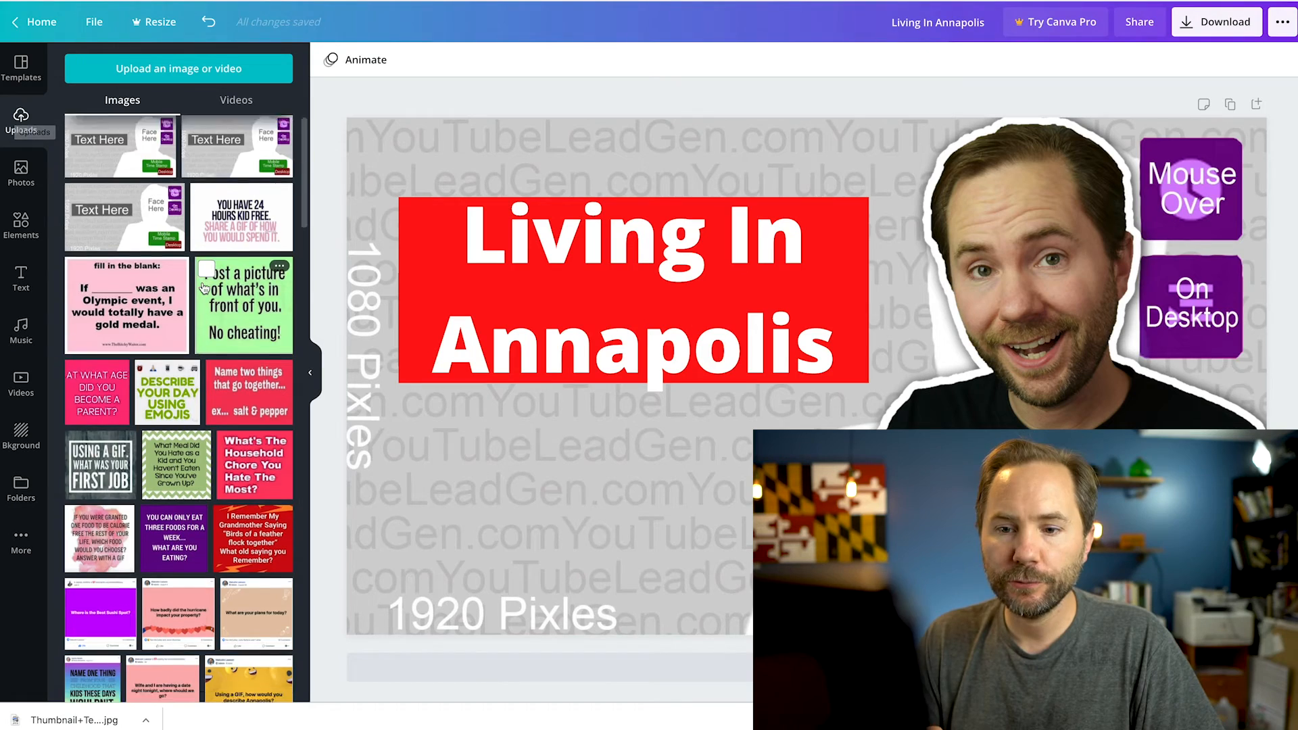
{"action": "scroll", "coordinate": [203, 277], "scroll_direction": "down", "scroll_amount": 10}
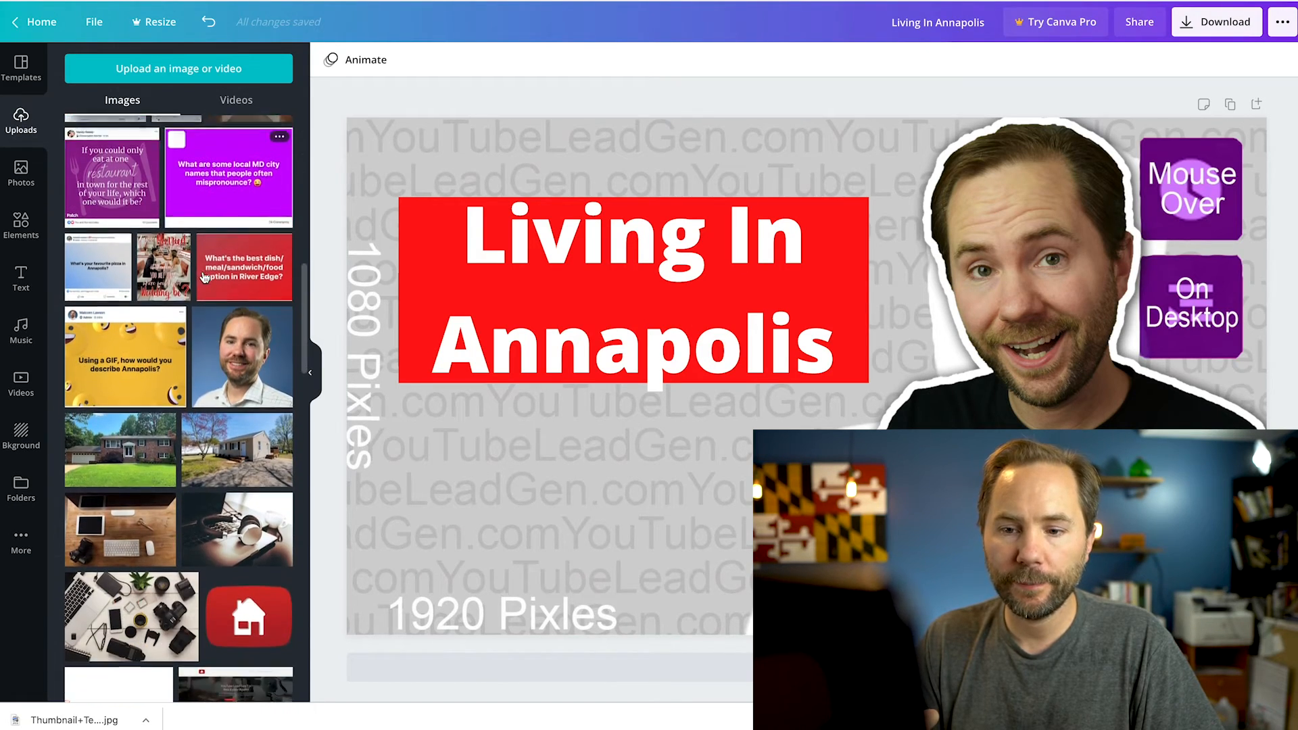
{"action": "scroll", "coordinate": [204, 277], "scroll_direction": "down", "scroll_amount": 15}
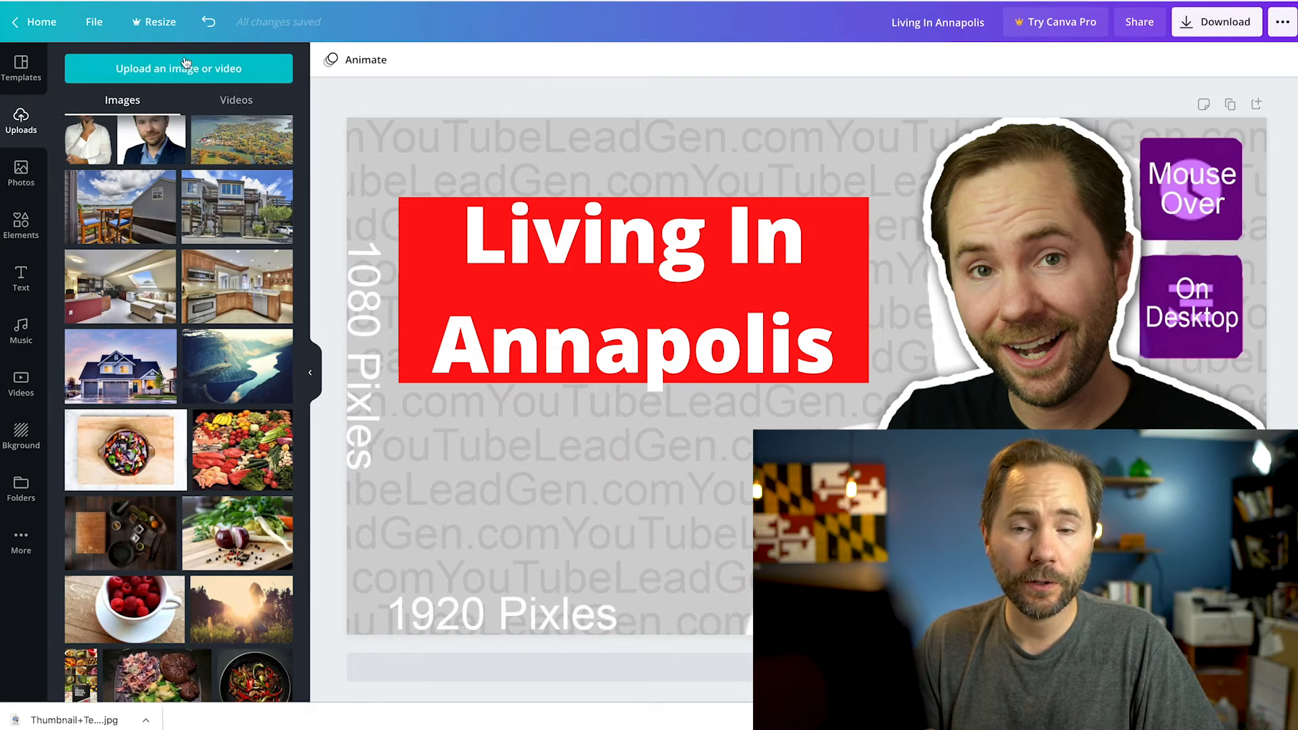
{"action": "scroll", "coordinate": [230, 203], "scroll_direction": "up", "scroll_amount": 2}
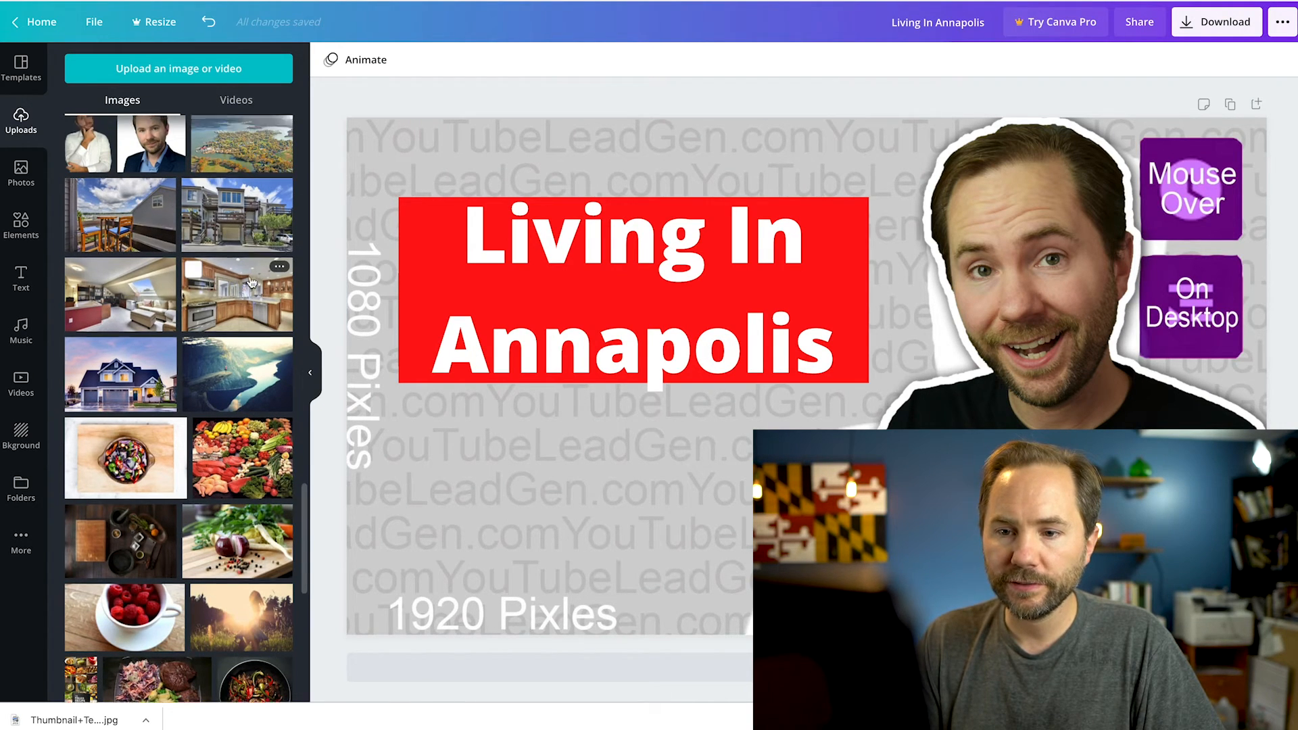
{"action": "left_click", "coordinate": [238, 249]}
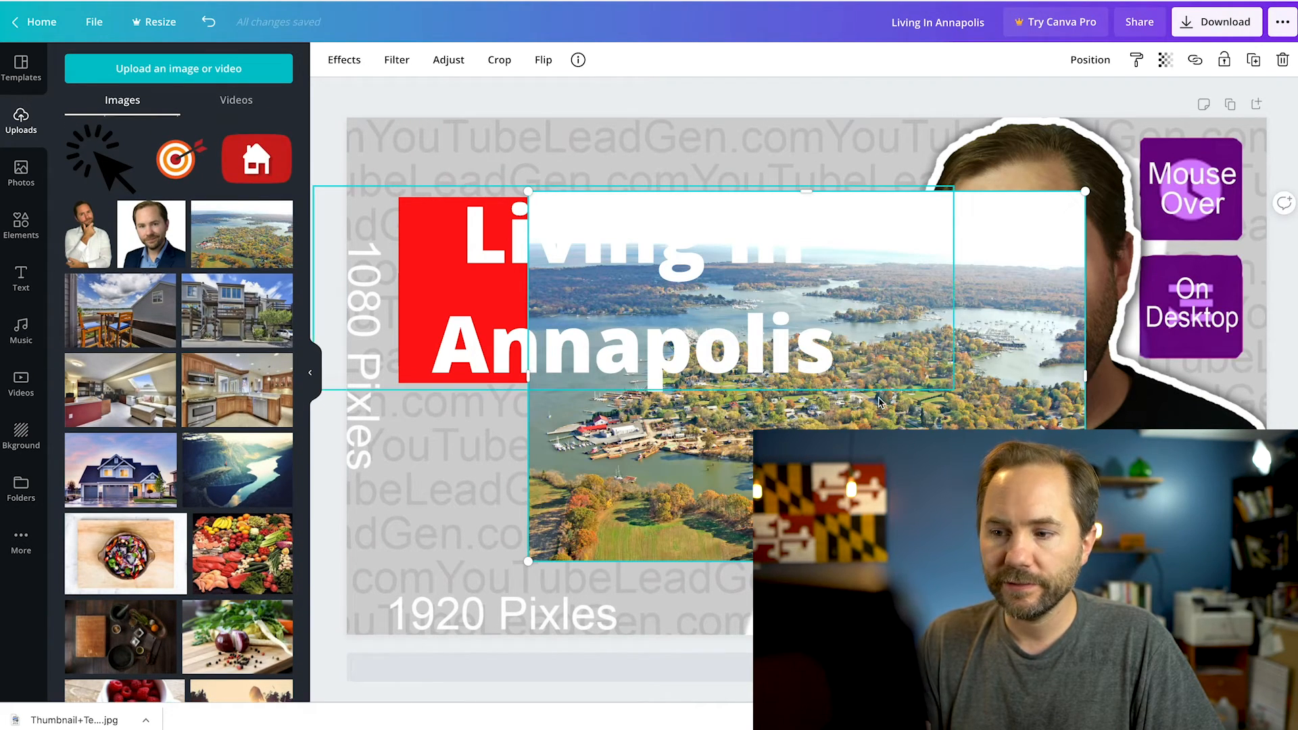
{"action": "left_click_drag", "start_coordinate": [816, 516], "coordinate": [634, 442]}
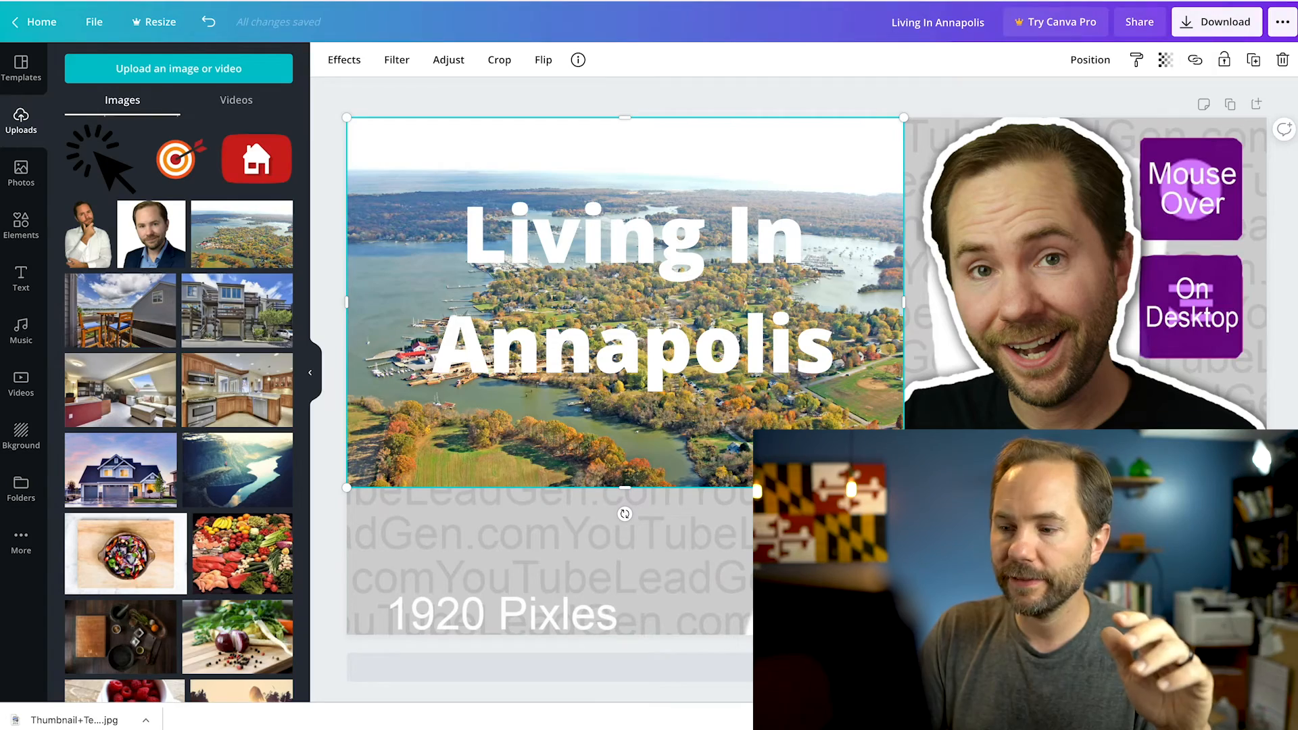
{"action": "left_click_drag", "start_coordinate": [904, 487], "coordinate": [1281, 729]}
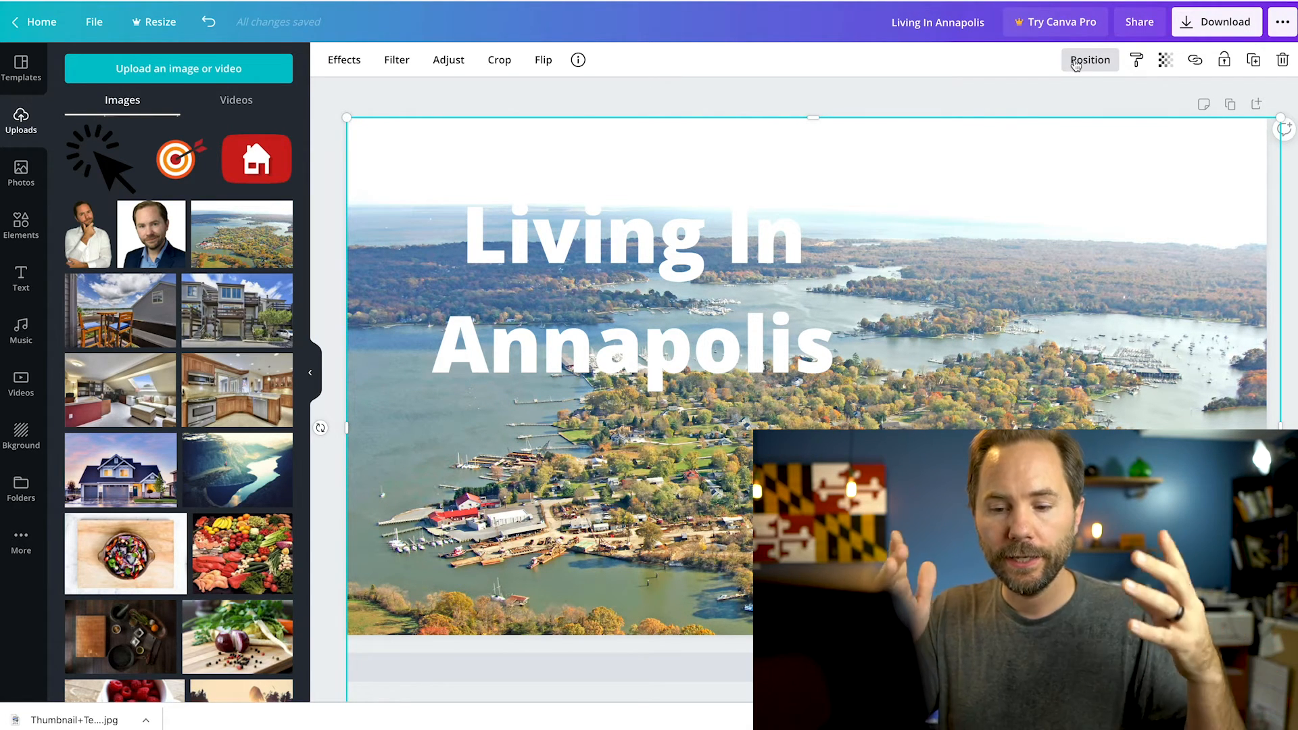
Send the aerial photo to the back, behind the template, portrait, red rectangle and heading
{"action": "left_click", "coordinate": [1076, 63]}
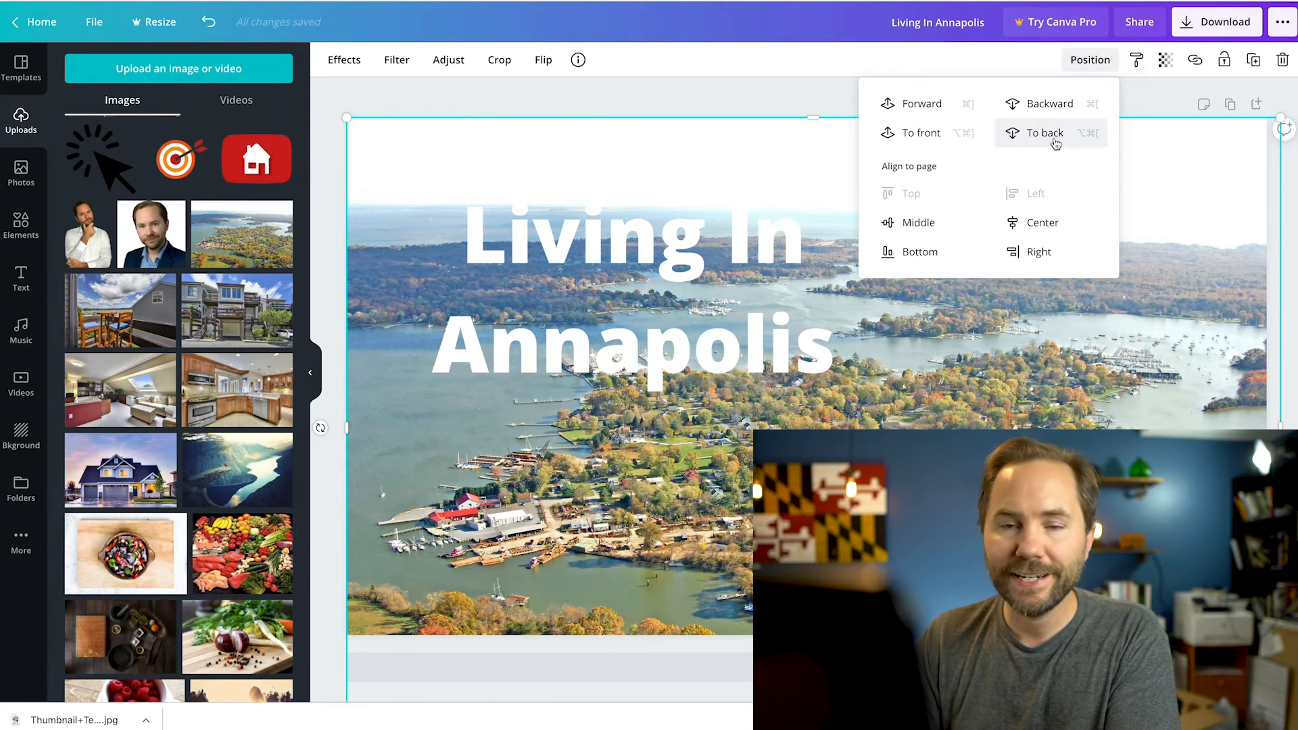
{"action": "left_click", "coordinate": [1056, 142]}
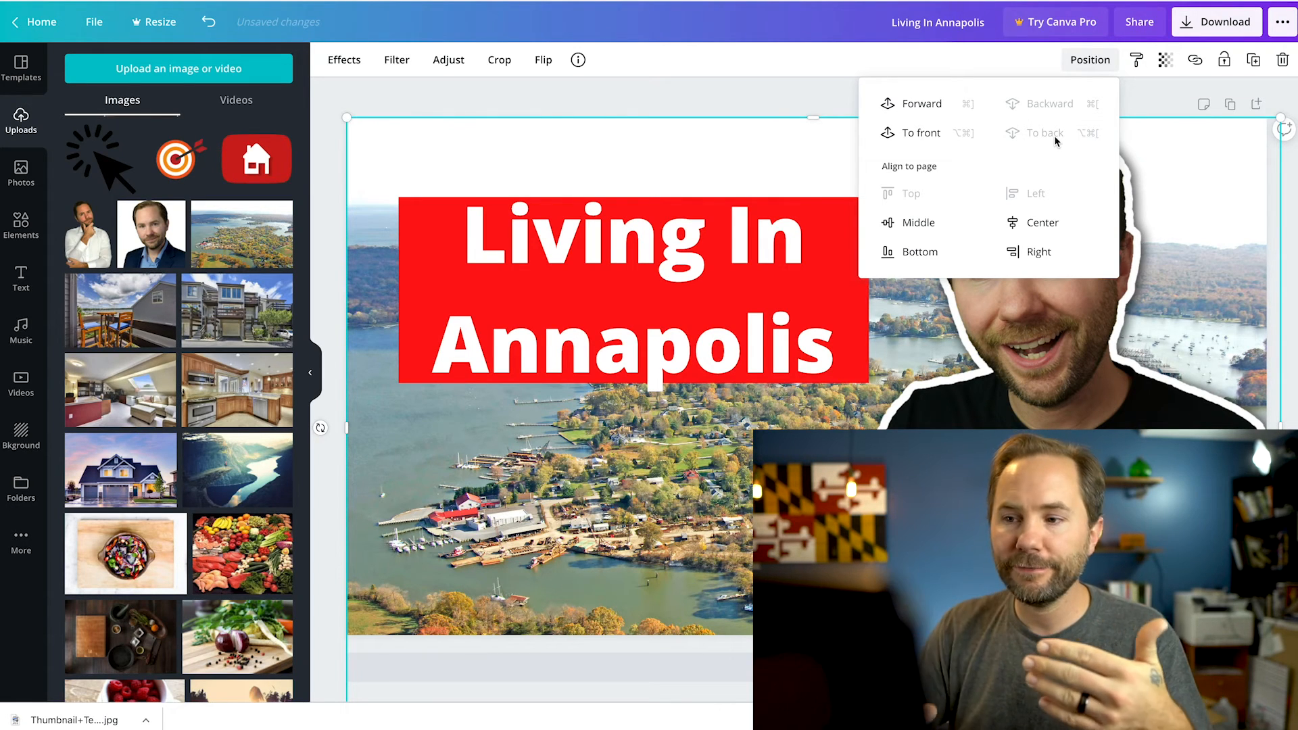
{"action": "left_click", "coordinate": [822, 95]}
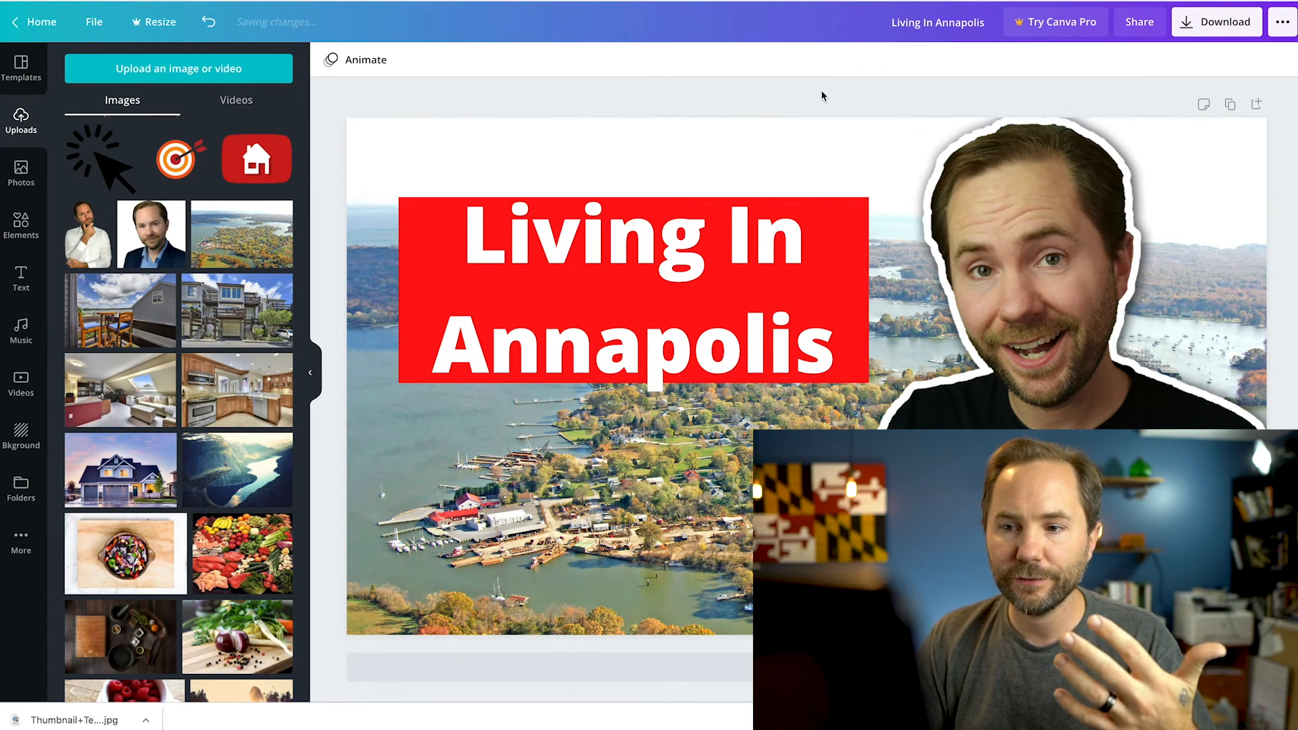
Blur the aerial background photo with a blur value of 3
{"action": "left_click", "coordinate": [365, 136]}
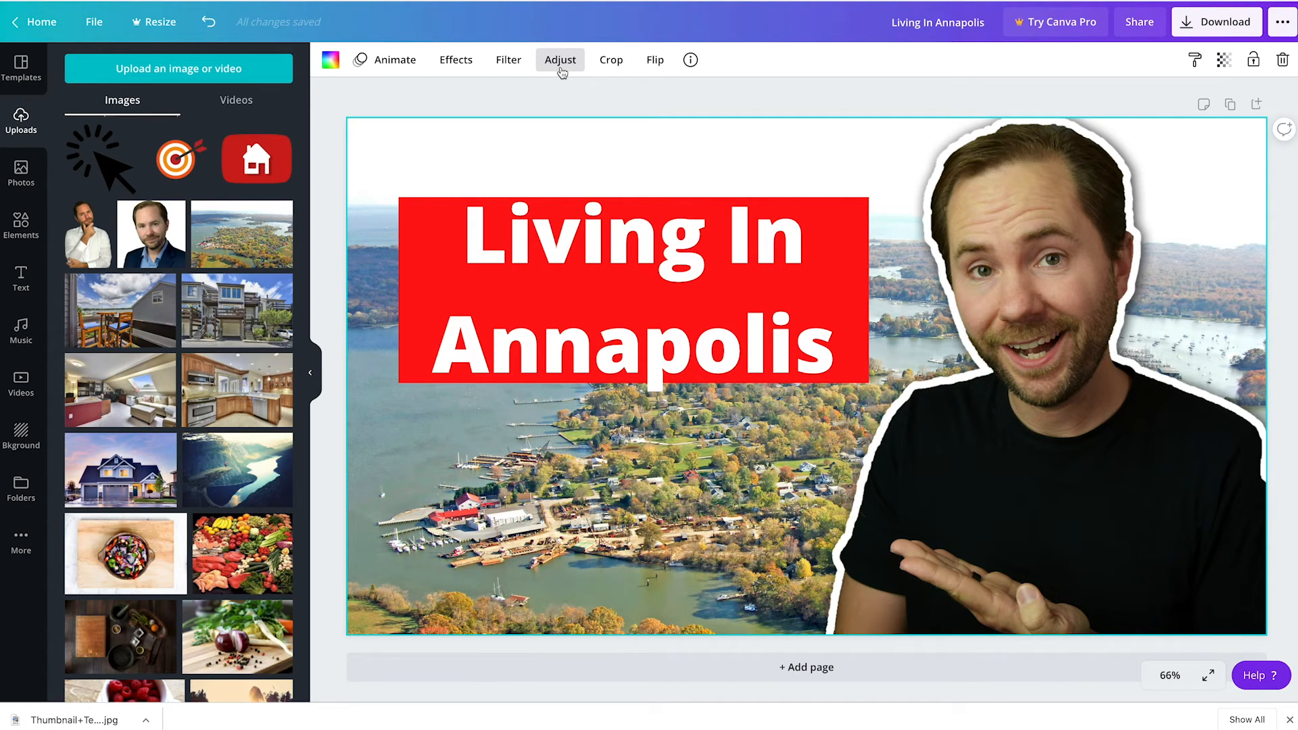
{"action": "left_click", "coordinate": [560, 60]}
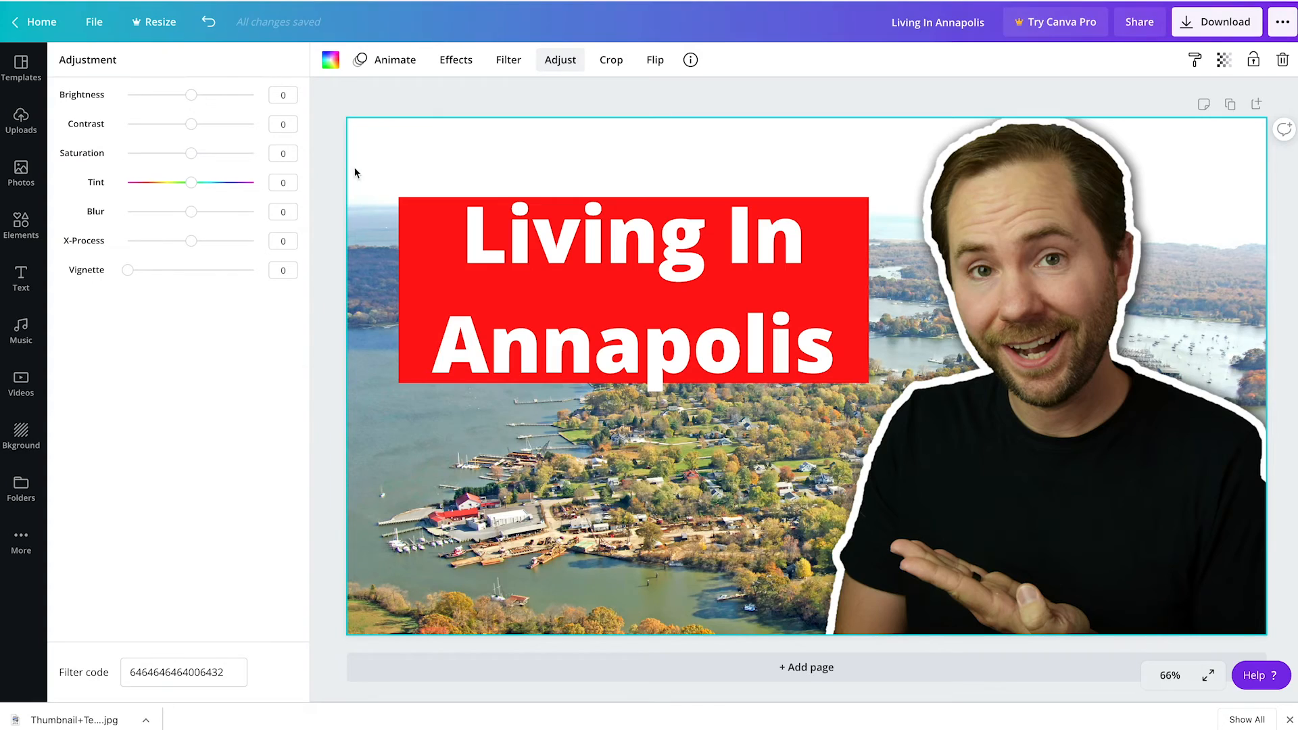
{"action": "mouse_move", "coordinate": [193, 215]}
{"action": "left_mouse_down"}
{"action": "mouse_move", "coordinate": [151, 213]}
{"action": "mouse_move", "coordinate": [225, 213]}
{"action": "mouse_move", "coordinate": [194, 214]}
{"action": "left_mouse_up"}
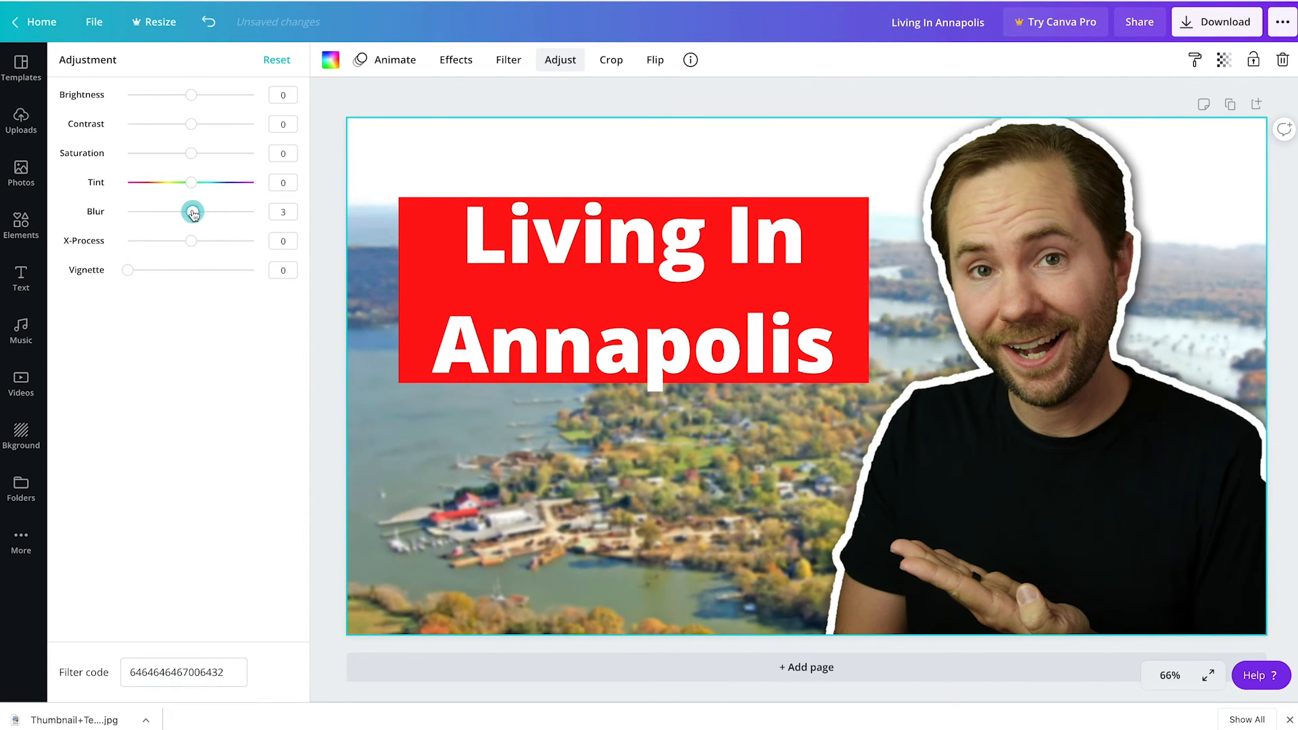
{"action": "left_click", "coordinate": [368, 105]}
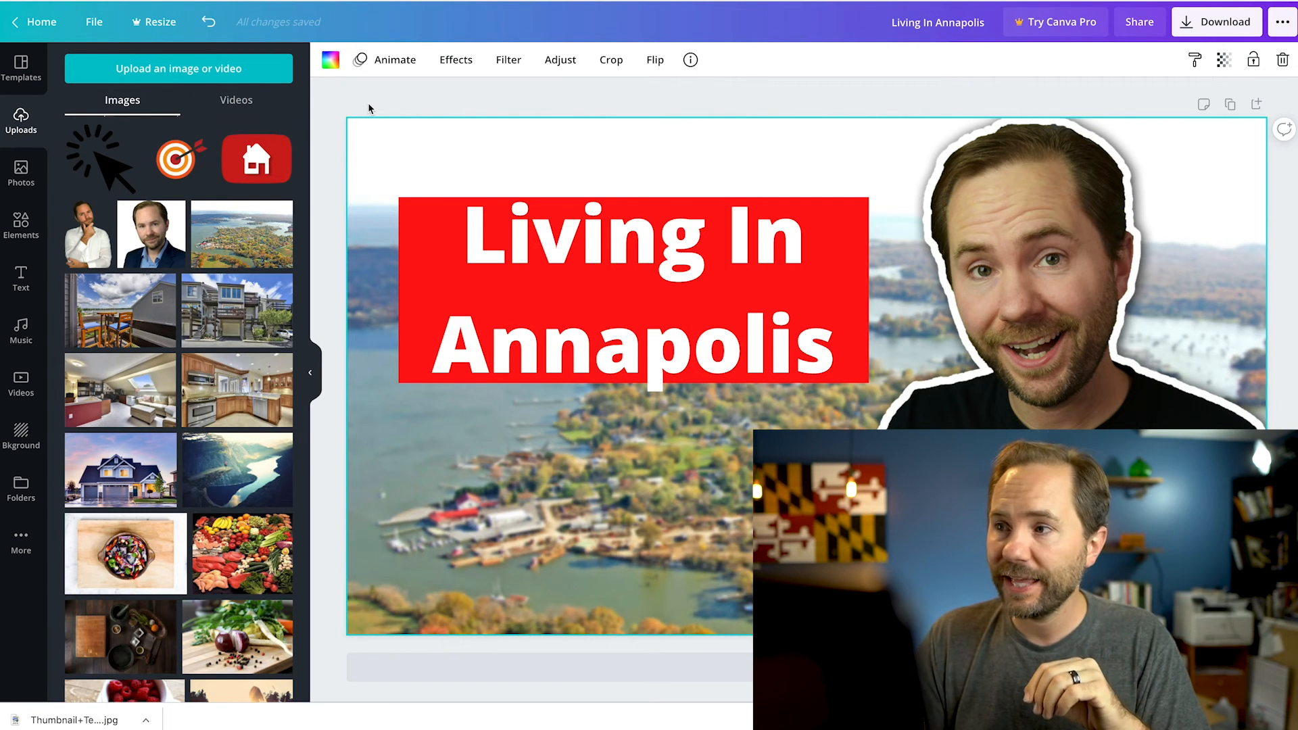
{"action": "left_click", "coordinate": [889, 104]}
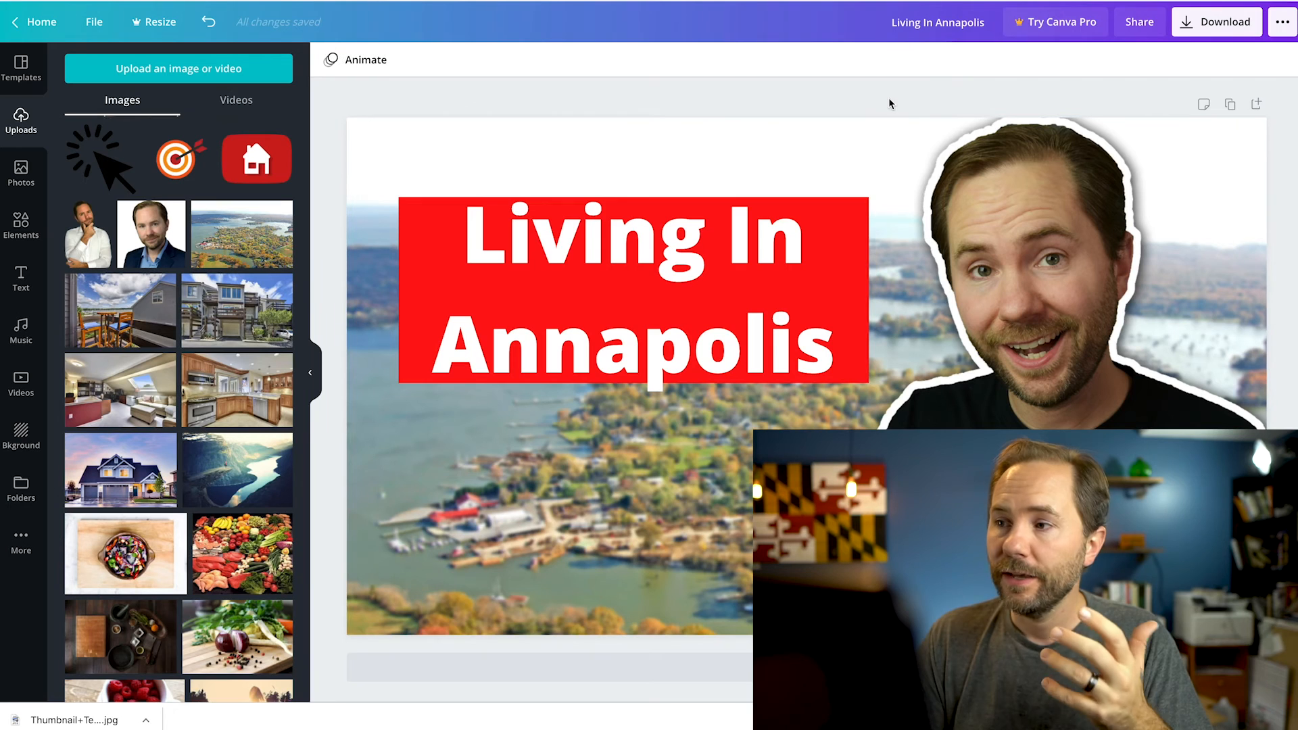
Download the finished thumbnail as a PNG and dismiss the Canva Pro trial offer
{"action": "left_click", "coordinate": [1219, 34]}
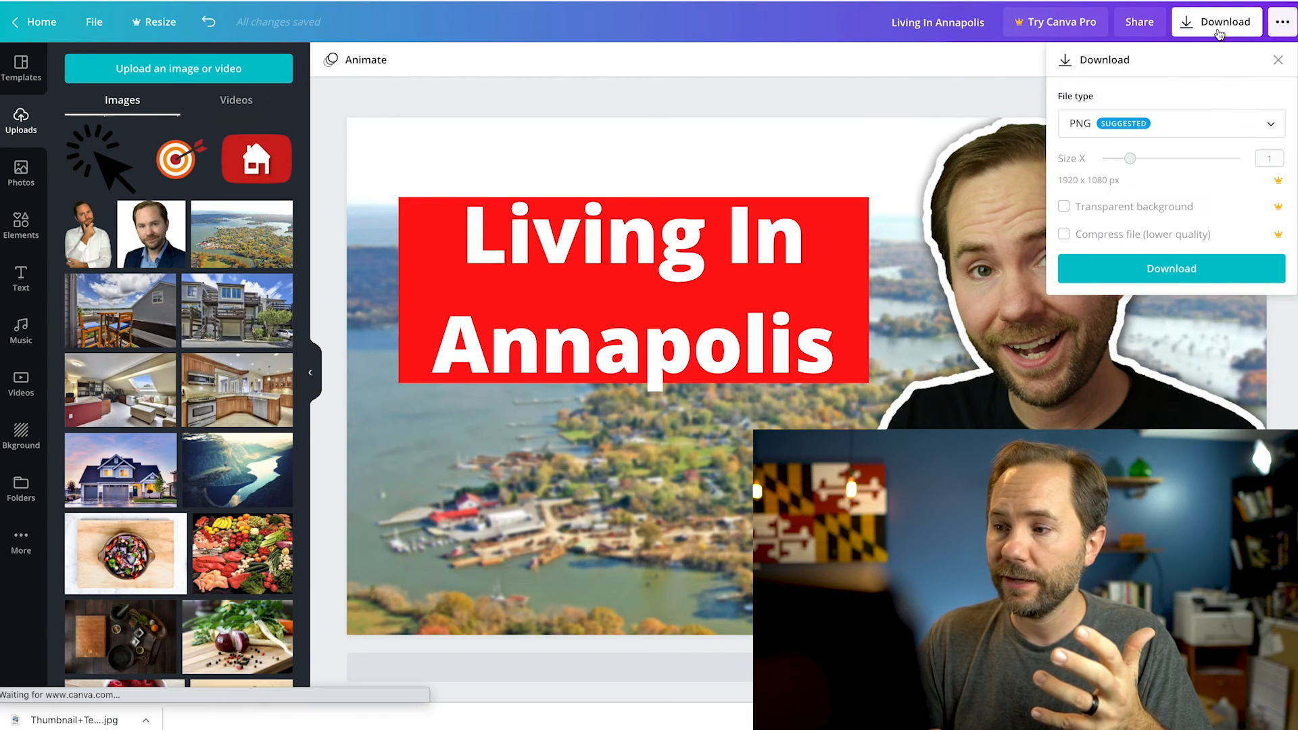
{"action": "left_click", "coordinate": [1179, 271]}
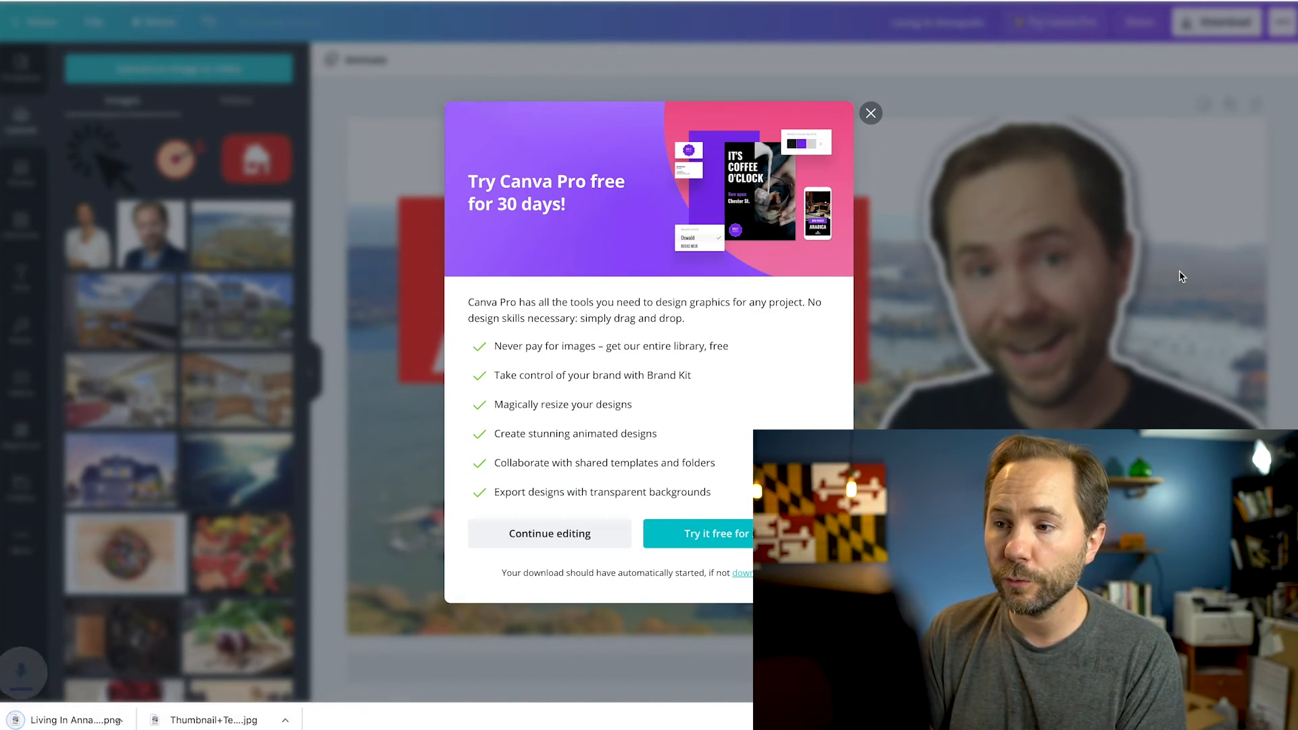
{"action": "left_click", "coordinate": [871, 114]}
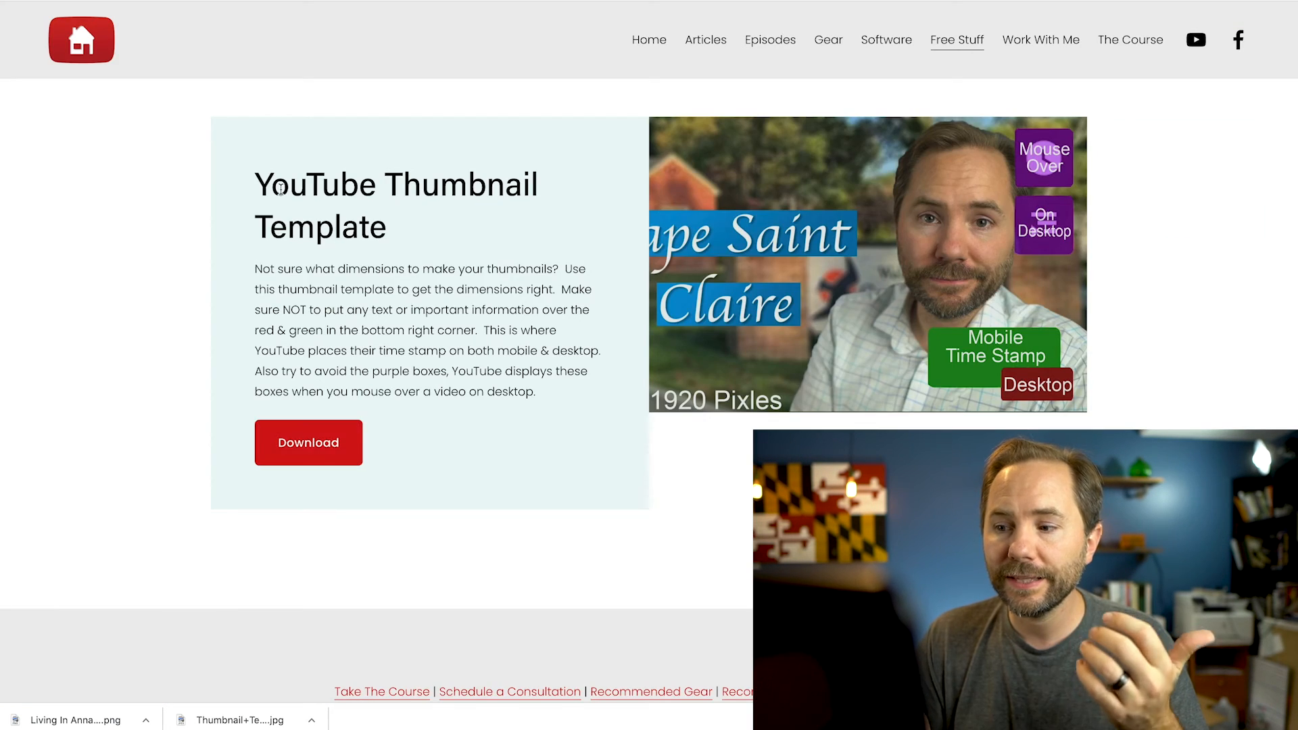
Switch to the YouTubeLeadGen website, view its free thumbnail template, and open the article "10 Killer Video Marketing Ideas For Real Estate Agents"
{"action": "scroll", "coordinate": [282, 194], "scroll_direction": "up", "scroll_amount": 5}
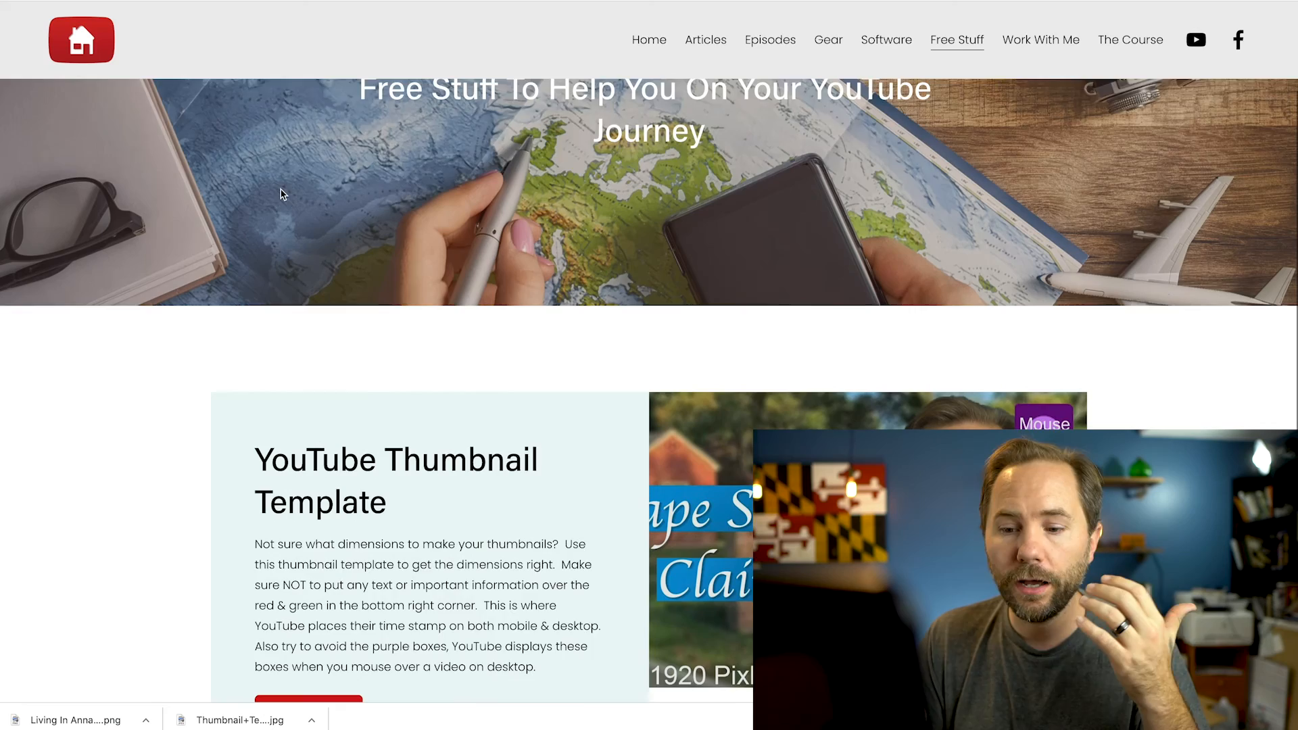
{"action": "scroll", "coordinate": [283, 194], "scroll_direction": "down", "scroll_amount": 3}
{"action": "scroll", "coordinate": [283, 194], "scroll_direction": "up", "scroll_amount": 5}
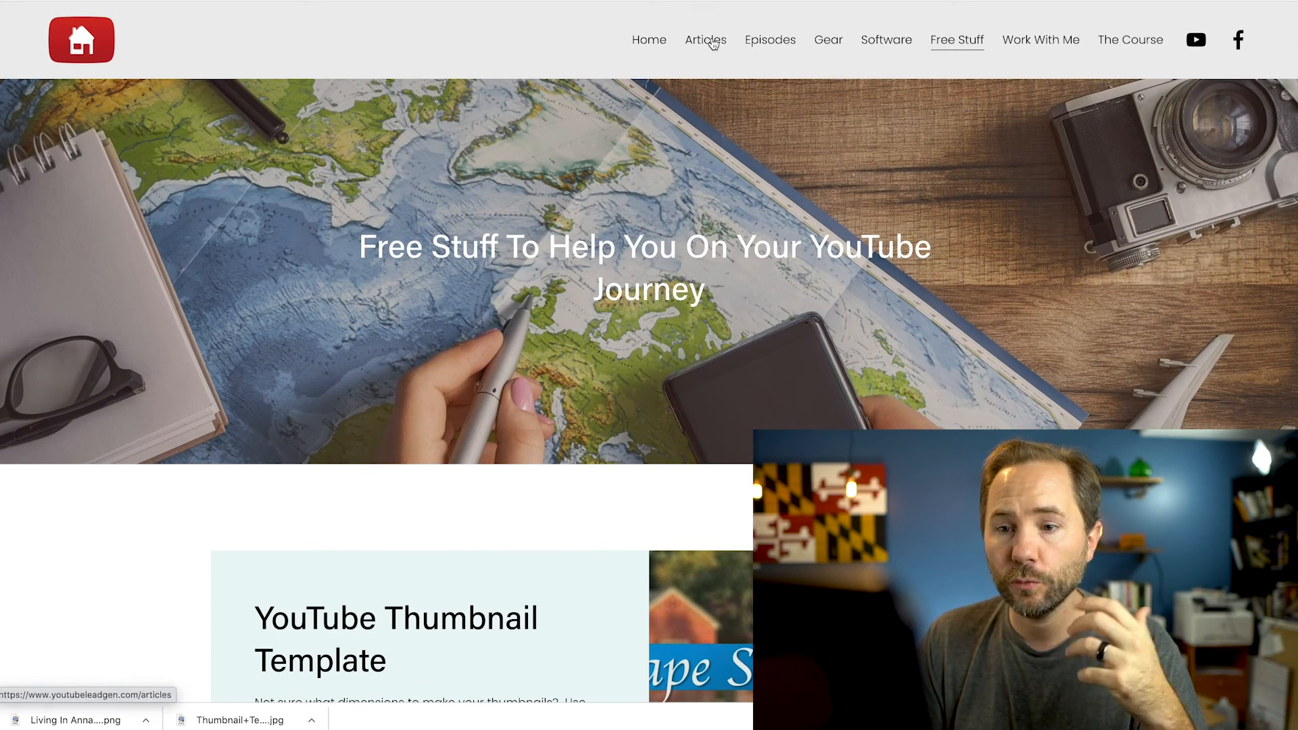
{"action": "left_click", "coordinate": [710, 47]}
{"action": "scroll", "coordinate": [827, 155], "scroll_direction": "down", "scroll_amount": 8}
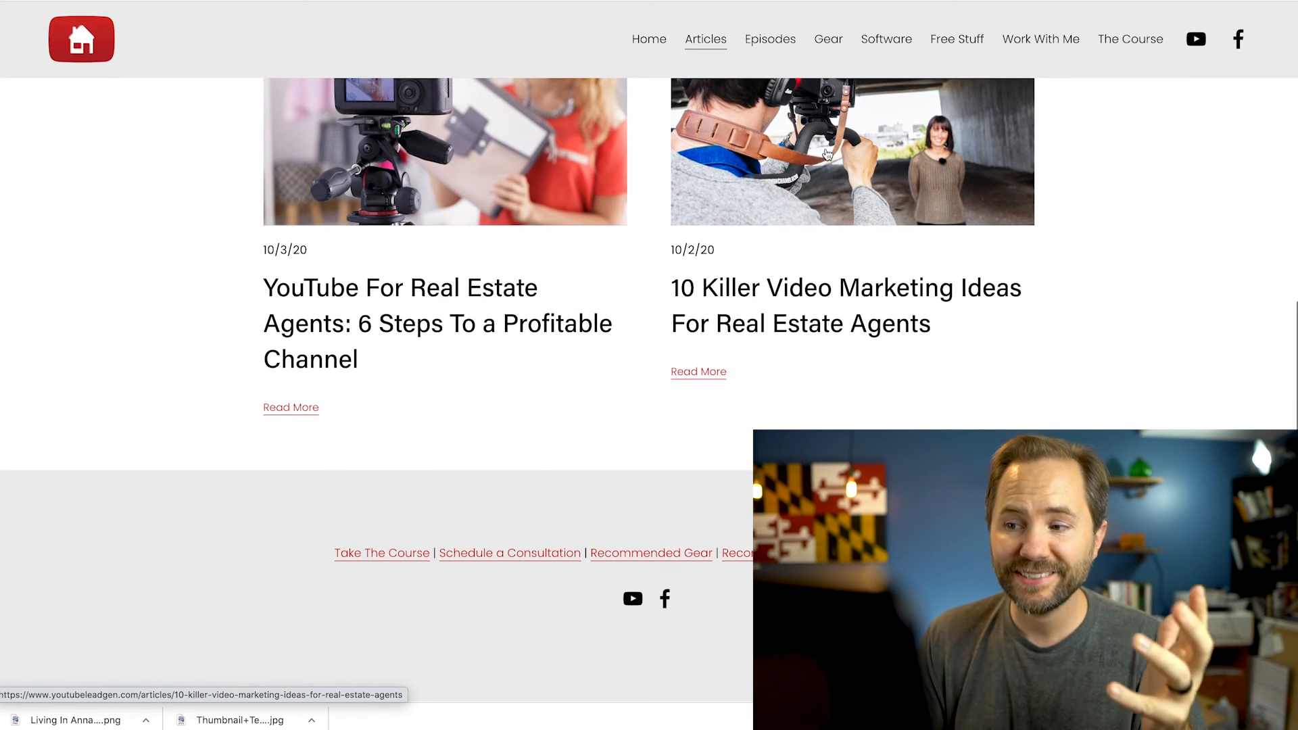
{"action": "left_click", "coordinate": [832, 153]}
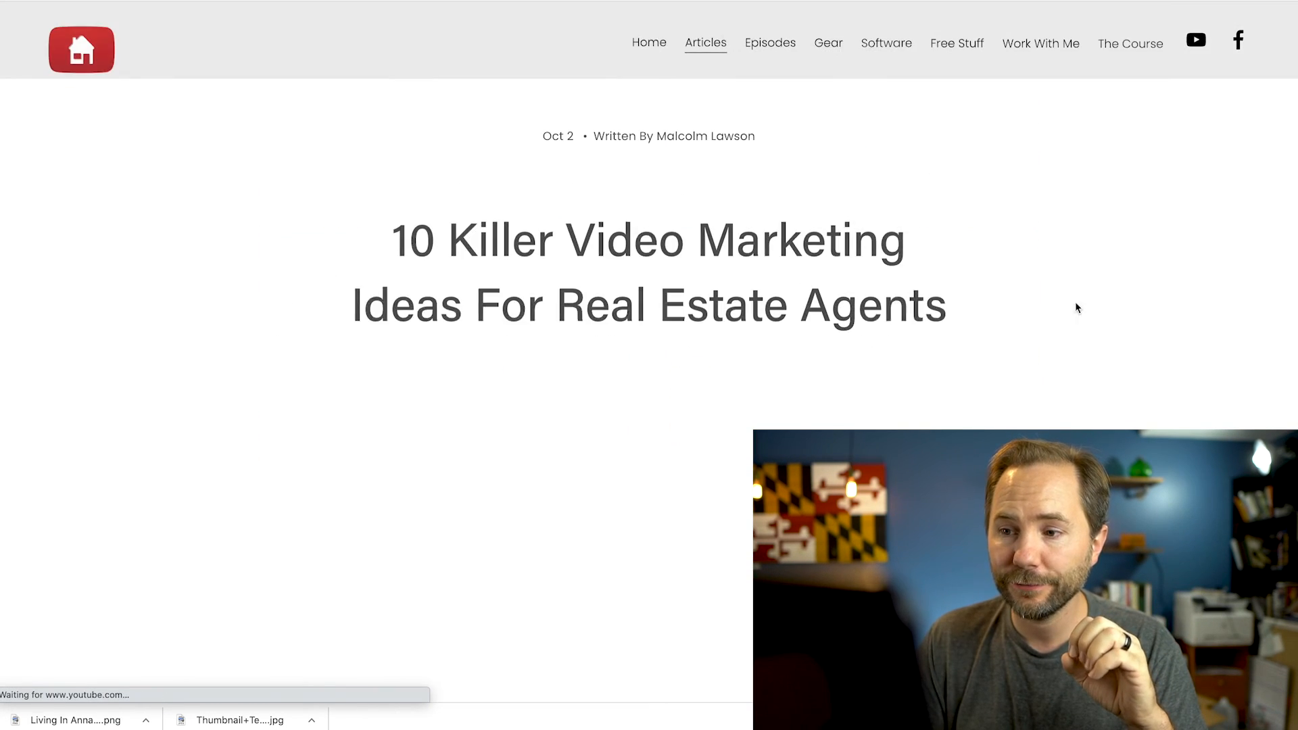
Skim the article on 10 video marketing ideas for real estate agents and return to its beginning
{"action": "scroll", "coordinate": [1107, 356], "scroll_direction": "down", "scroll_amount": 3}
{"action": "scroll", "coordinate": [1107, 358], "scroll_direction": "down", "scroll_amount": 11}
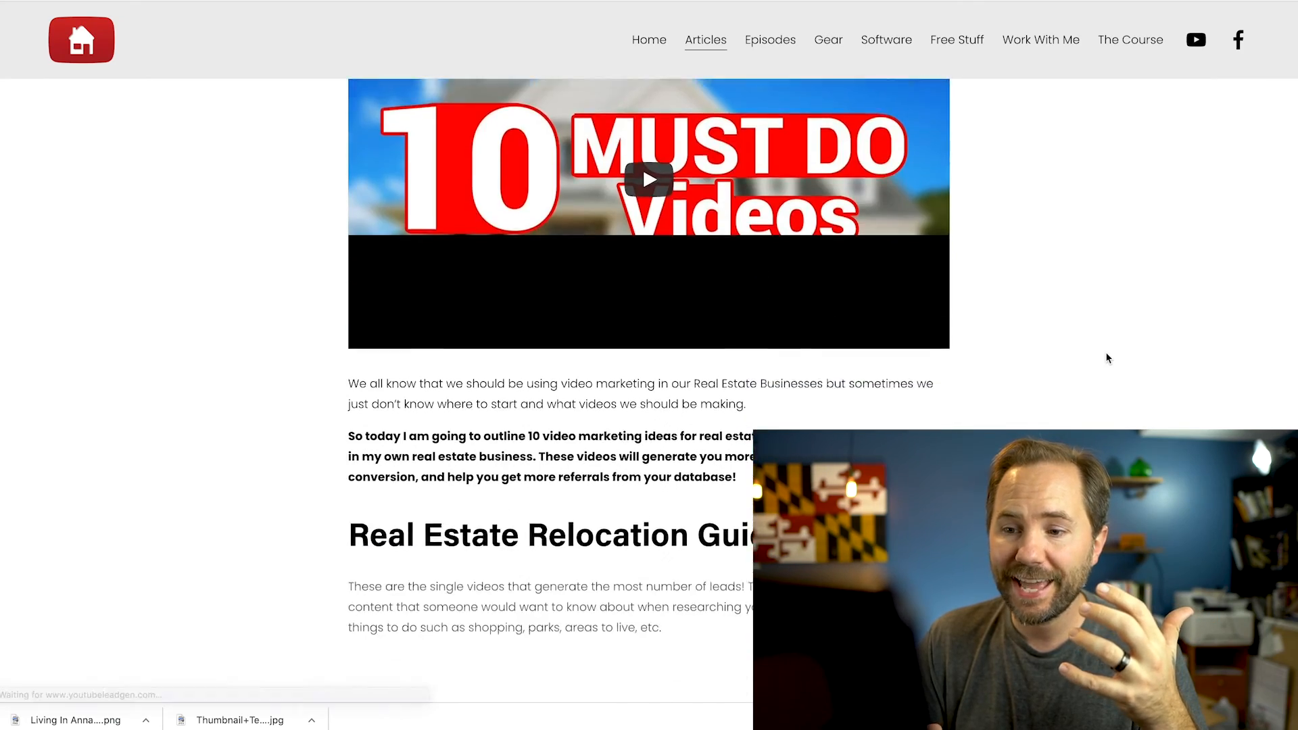
{"action": "scroll", "coordinate": [1107, 358], "scroll_direction": "down", "scroll_amount": 12}
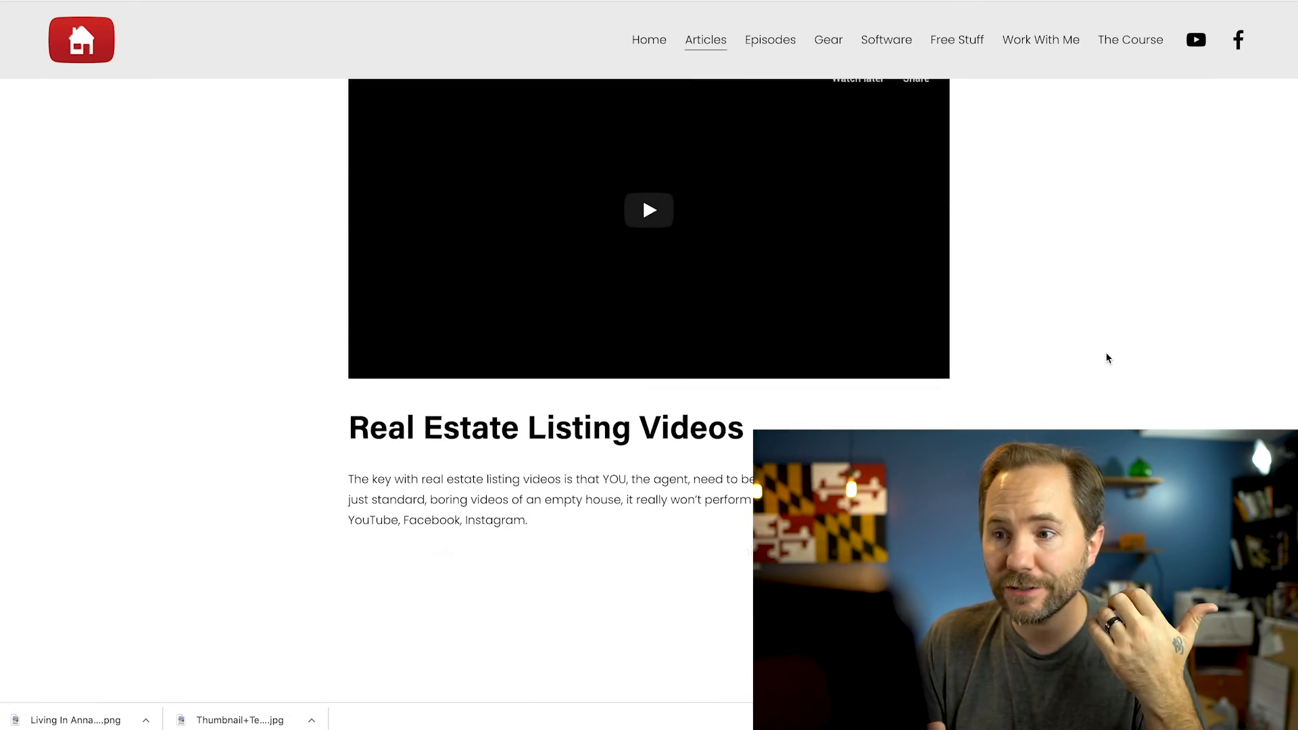
{"action": "scroll", "coordinate": [1106, 358], "scroll_direction": "up", "scroll_amount": 20}
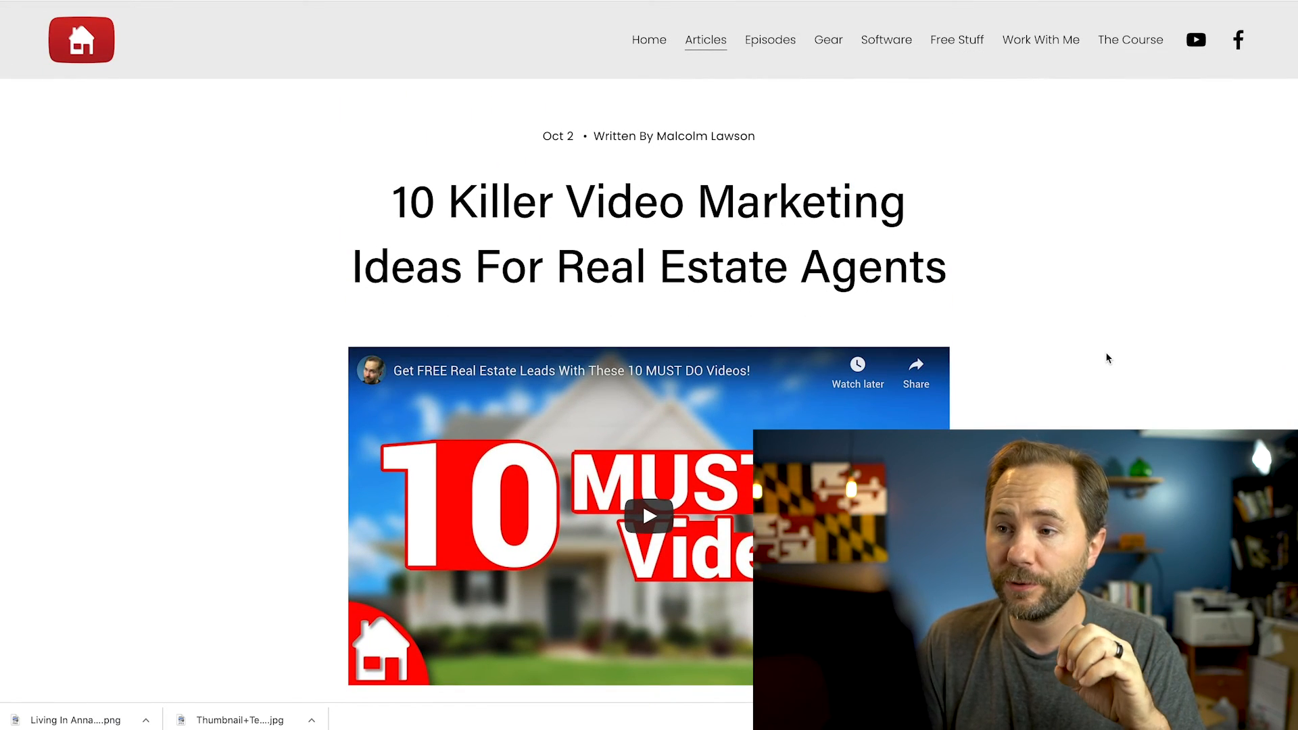
Open the website's Episodes page and browse through the list of YouTube Lead Gen Show episodes
{"action": "left_click", "coordinate": [770, 45]}
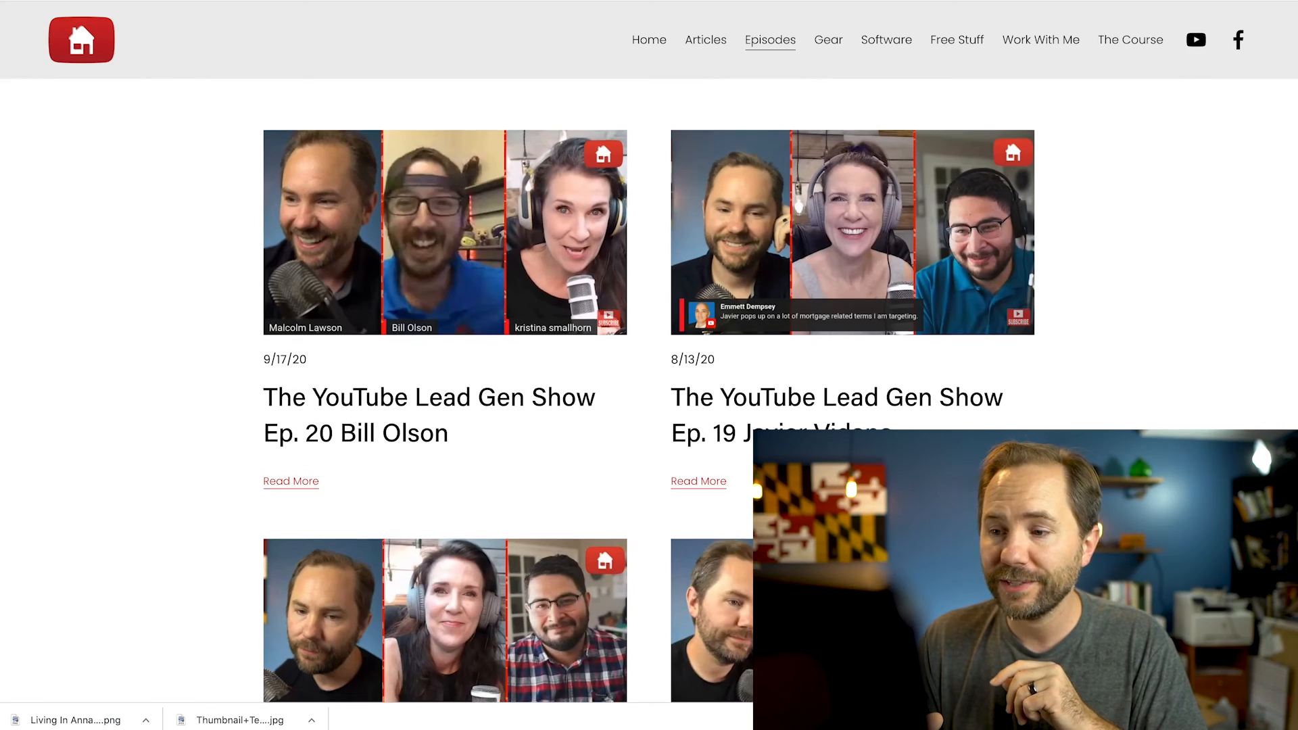
{"action": "scroll", "coordinate": [649, 405], "scroll_direction": "down", "scroll_amount": 7}
{"action": "scroll", "coordinate": [649, 406], "scroll_direction": "up", "scroll_amount": 5}
{"action": "scroll", "coordinate": [649, 406], "scroll_direction": "down", "scroll_amount": 20}
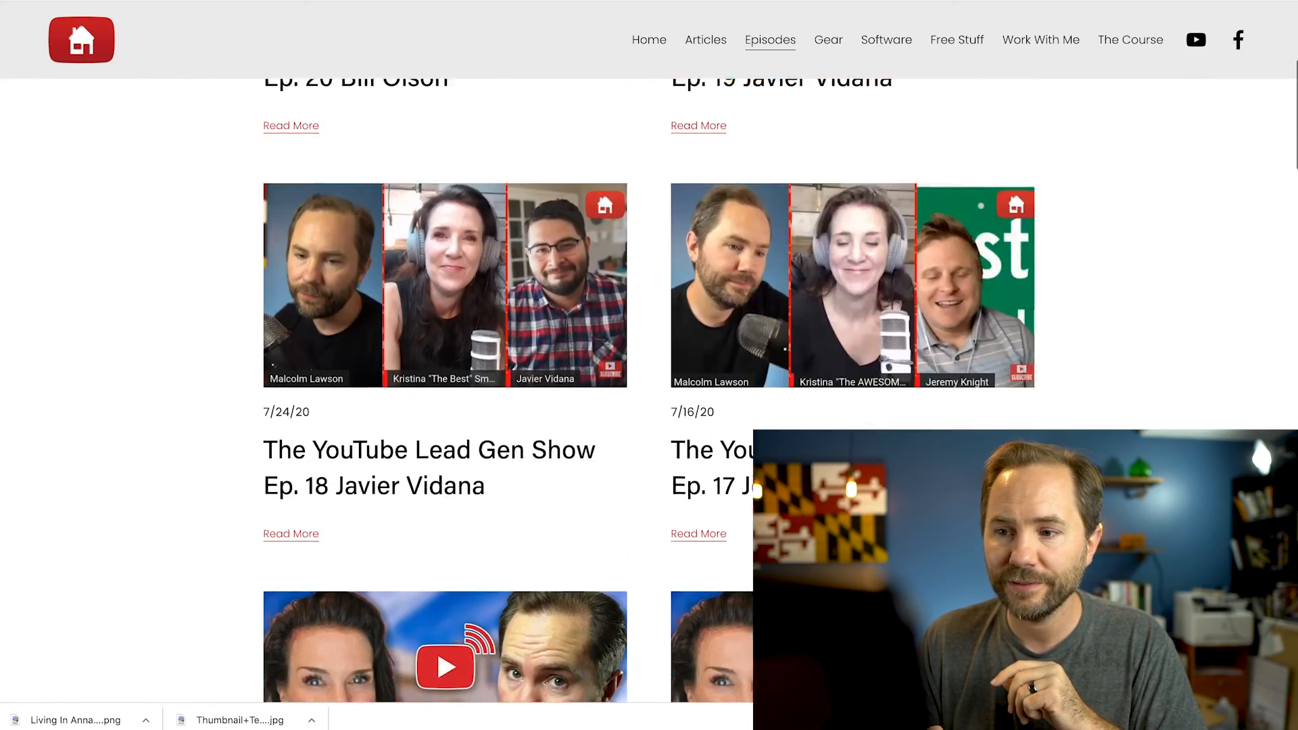
{"action": "scroll", "coordinate": [1117, 241], "scroll_direction": "down", "scroll_amount": 4}
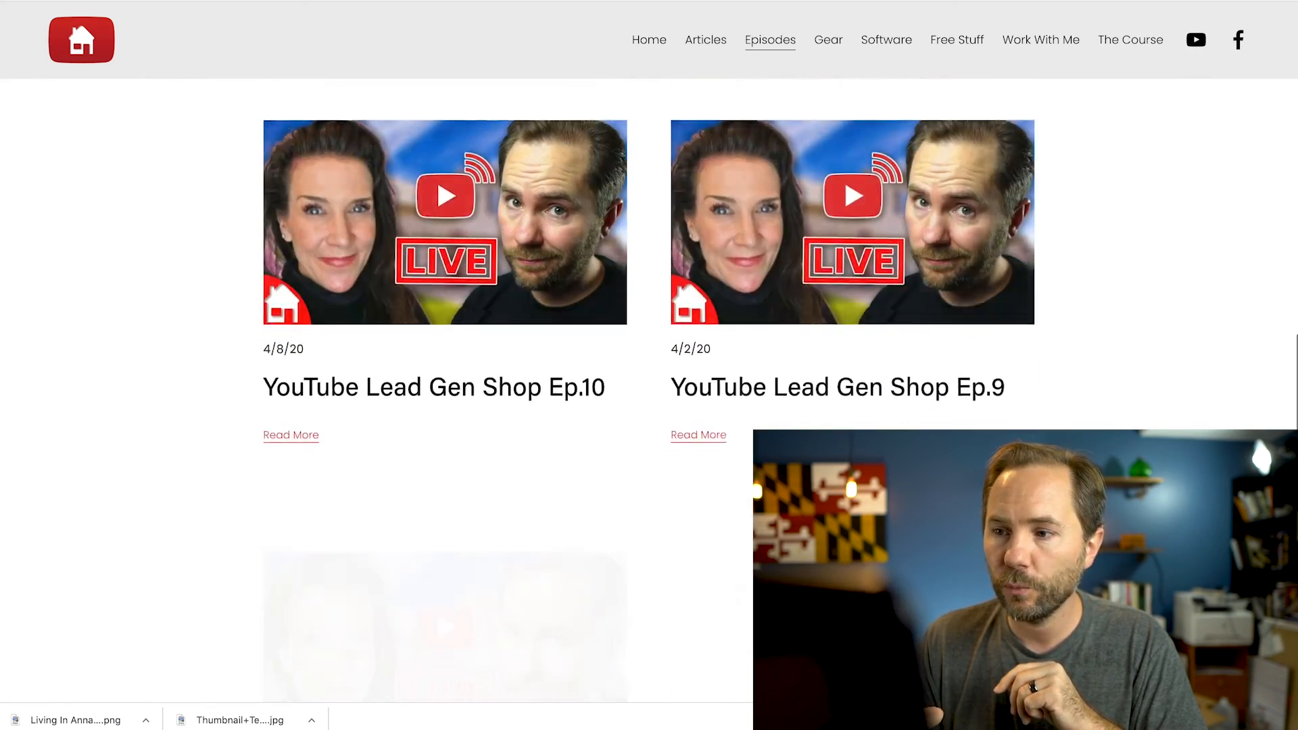
{"action": "scroll", "coordinate": [1117, 241], "scroll_direction": "up", "scroll_amount": 20}
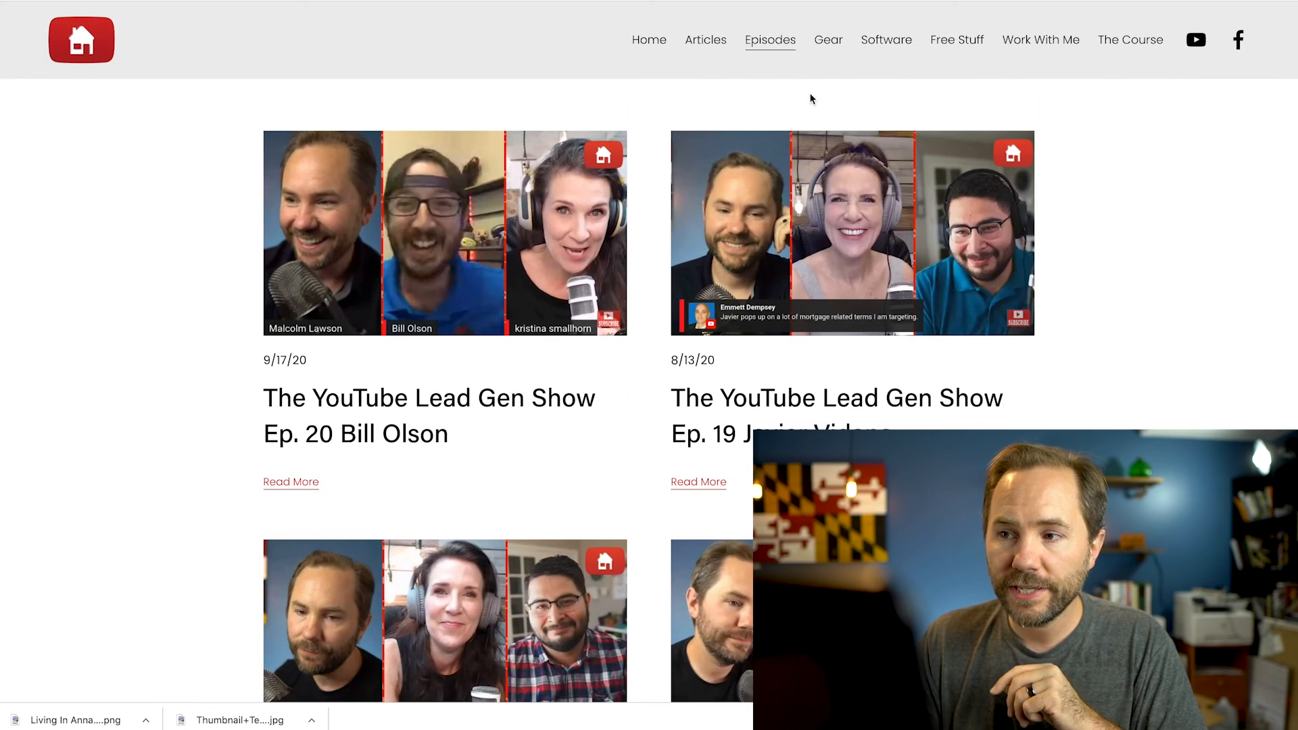
Open the YouTube gear recommendations page and look through the recommended cameras and microphones
{"action": "left_click", "coordinate": [829, 45]}
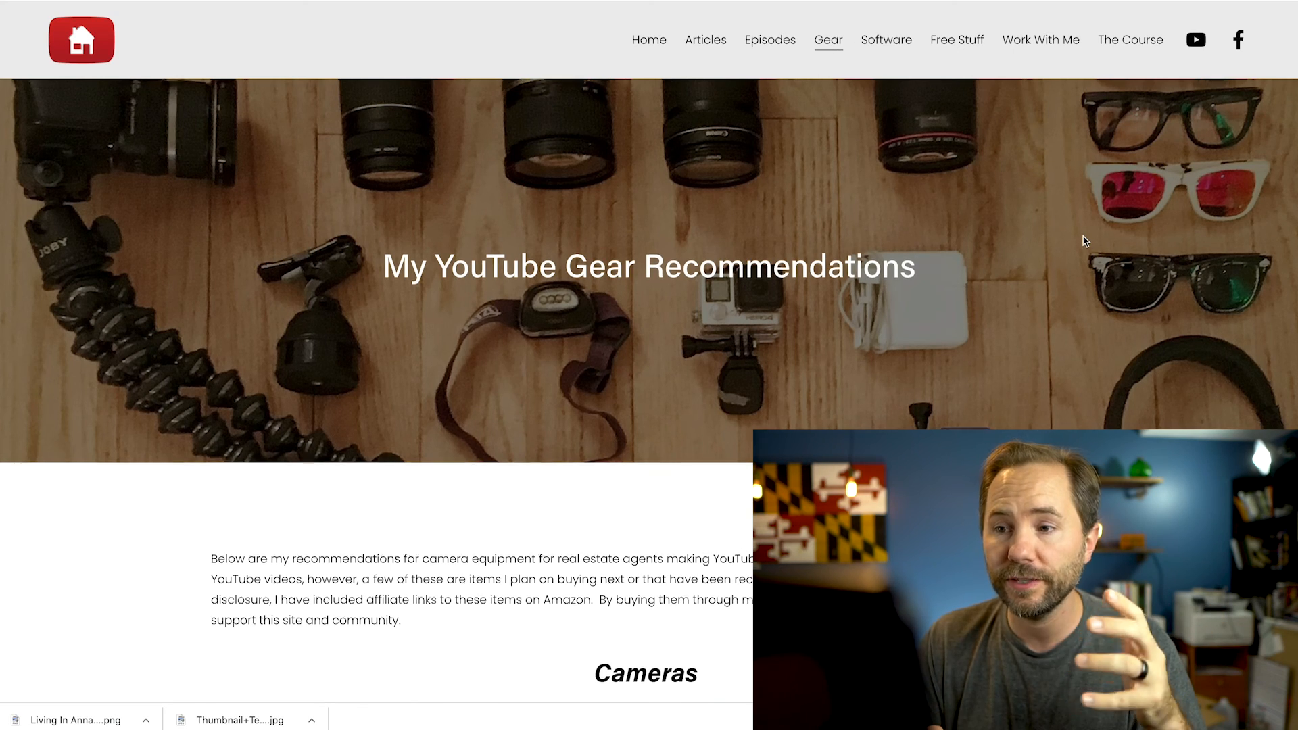
{"action": "scroll", "coordinate": [1085, 241], "scroll_direction": "down", "scroll_amount": 15}
{"action": "scroll", "coordinate": [1085, 241], "scroll_direction": "down", "scroll_amount": 18}
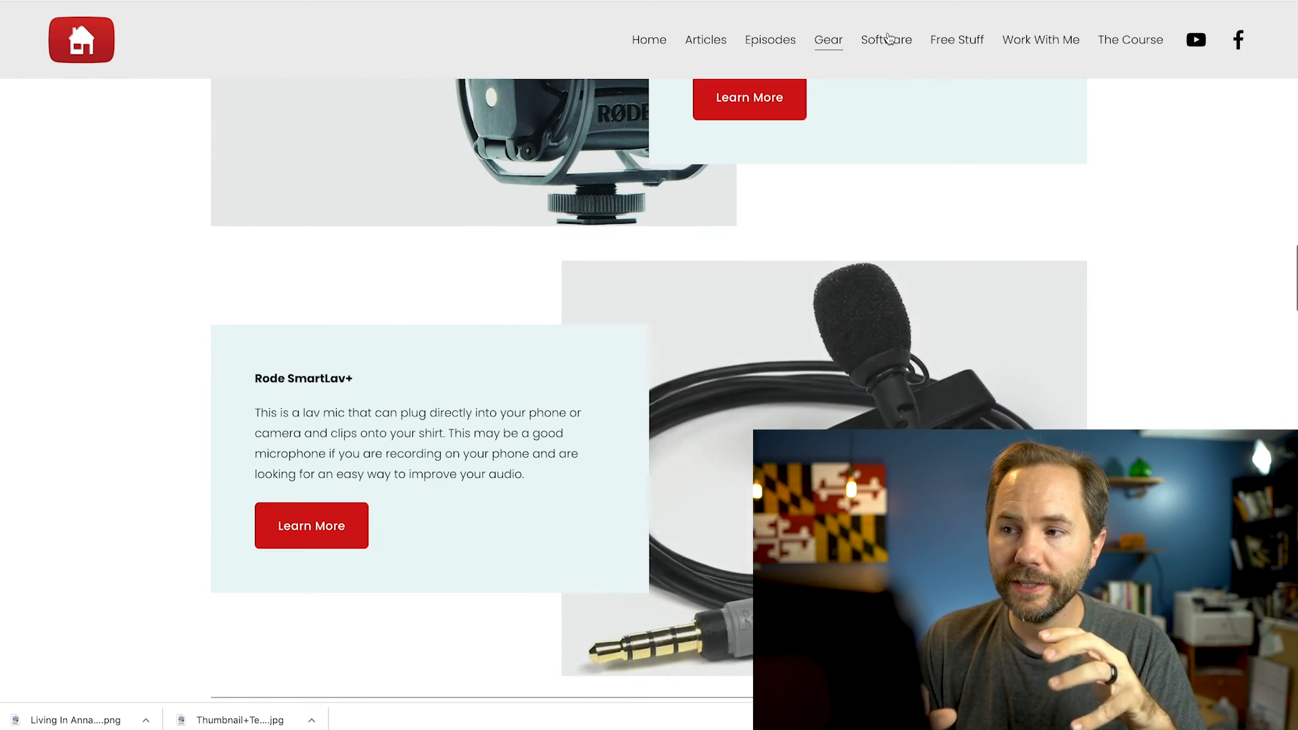
Open the recommended software page and review its keyword research, website, video editing and thumbnail editing tools
{"action": "left_click", "coordinate": [887, 39]}
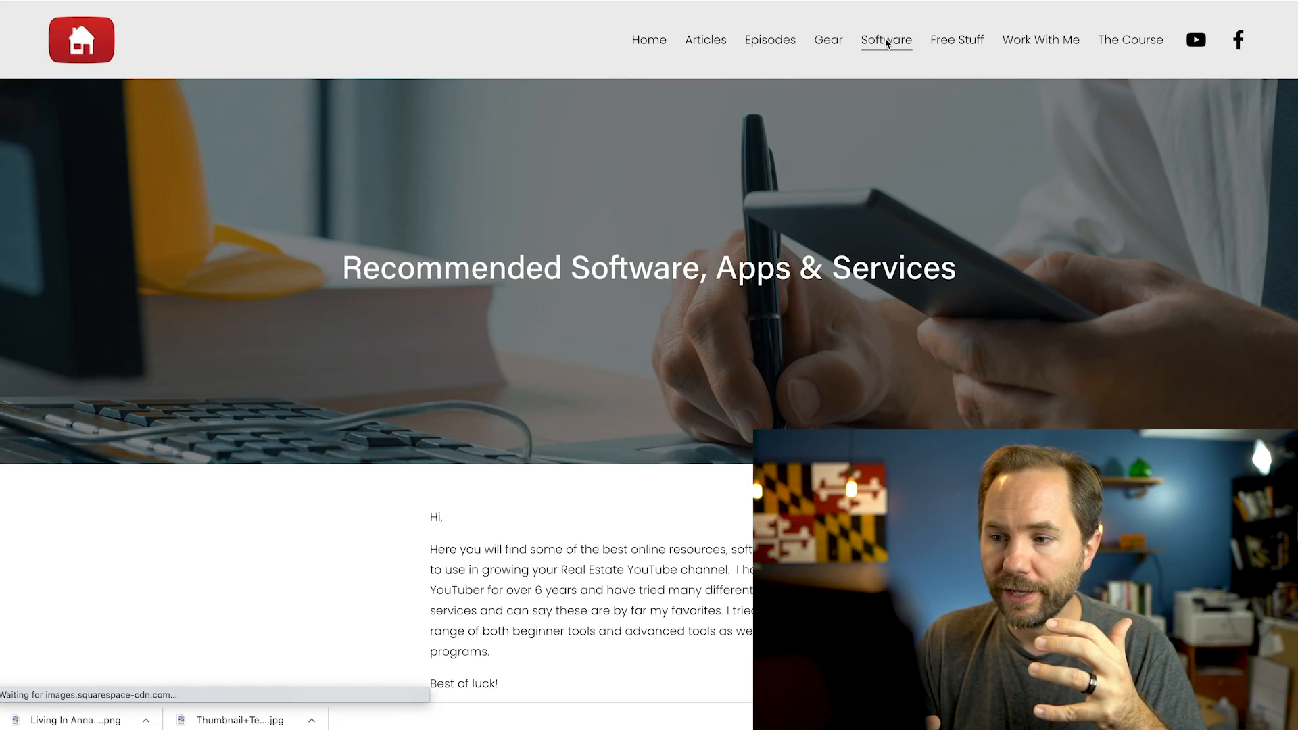
{"action": "scroll", "coordinate": [1171, 366], "scroll_direction": "down", "scroll_amount": 6}
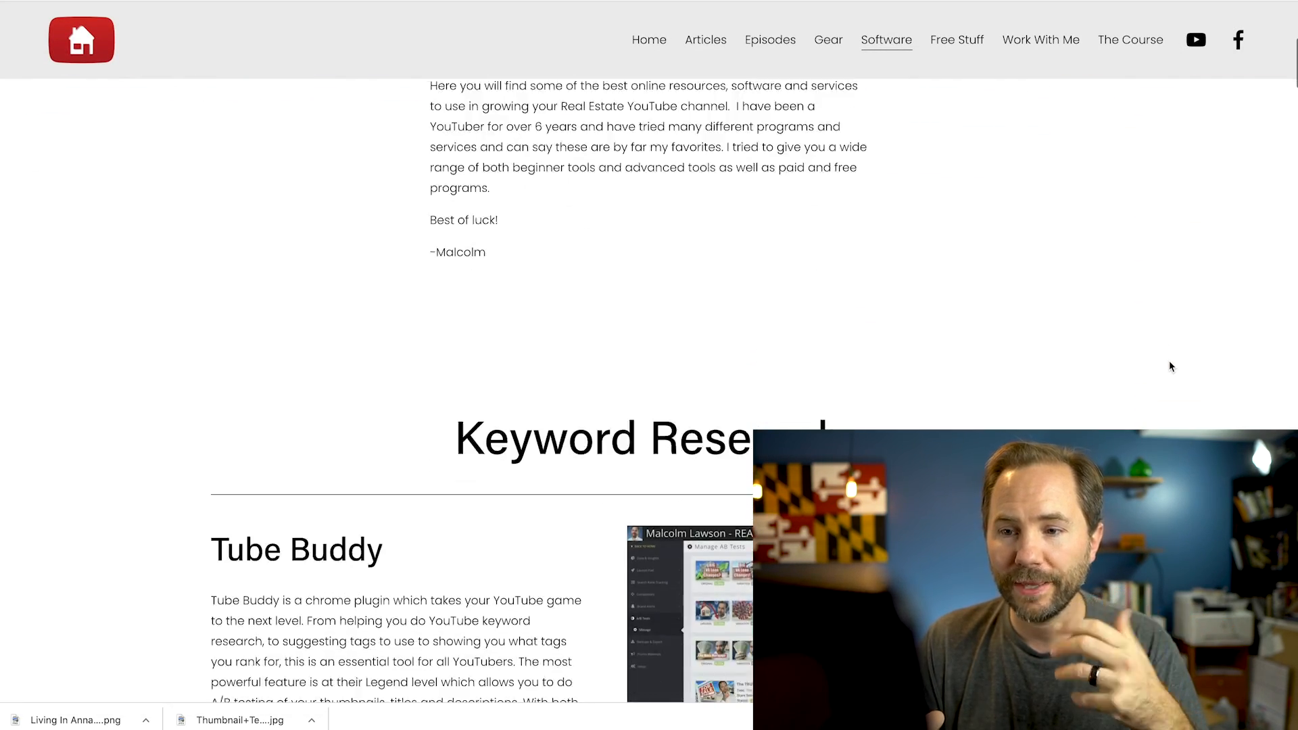
{"action": "scroll", "coordinate": [1171, 366], "scroll_direction": "down", "scroll_amount": 7}
{"action": "scroll", "coordinate": [1171, 366], "scroll_direction": "up", "scroll_amount": 3}
{"action": "scroll", "coordinate": [1171, 365], "scroll_direction": "down", "scroll_amount": 1}
{"action": "scroll", "coordinate": [1171, 366], "scroll_direction": "down", "scroll_amount": 18}
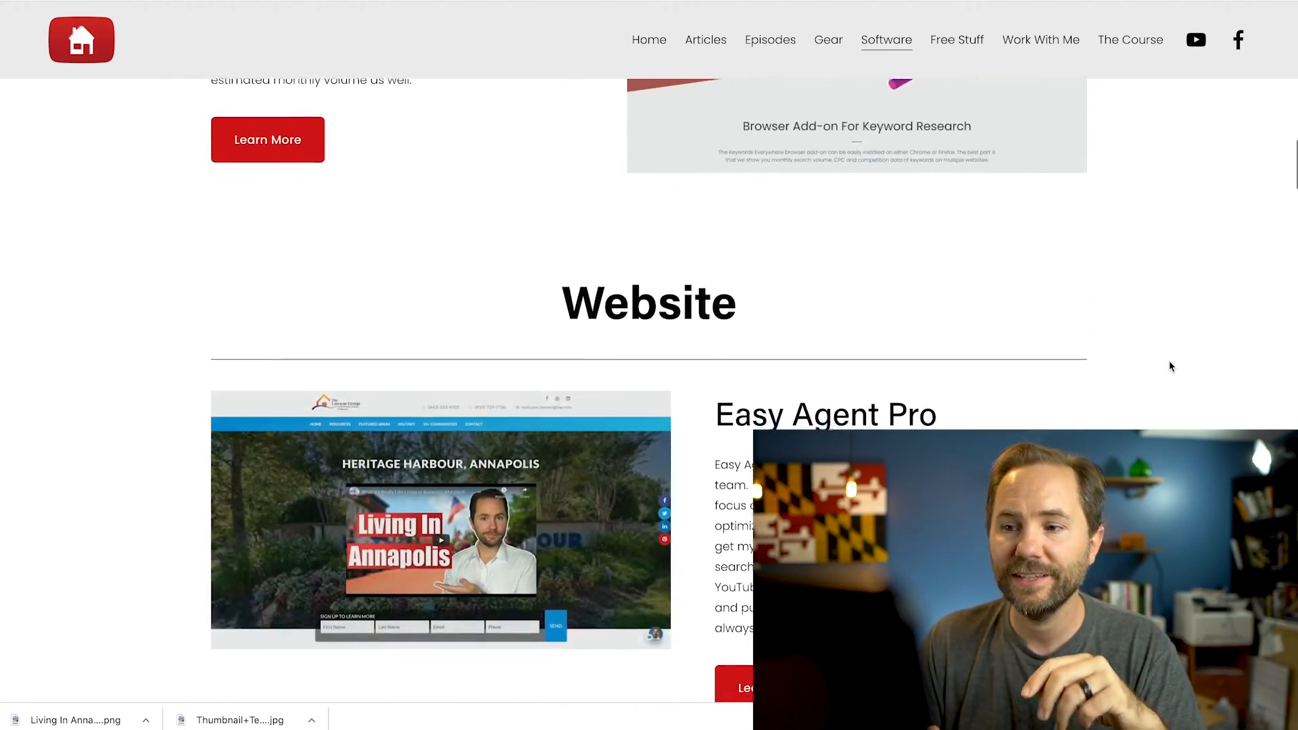
{"action": "scroll", "coordinate": [1171, 366], "scroll_direction": "down", "scroll_amount": 11}
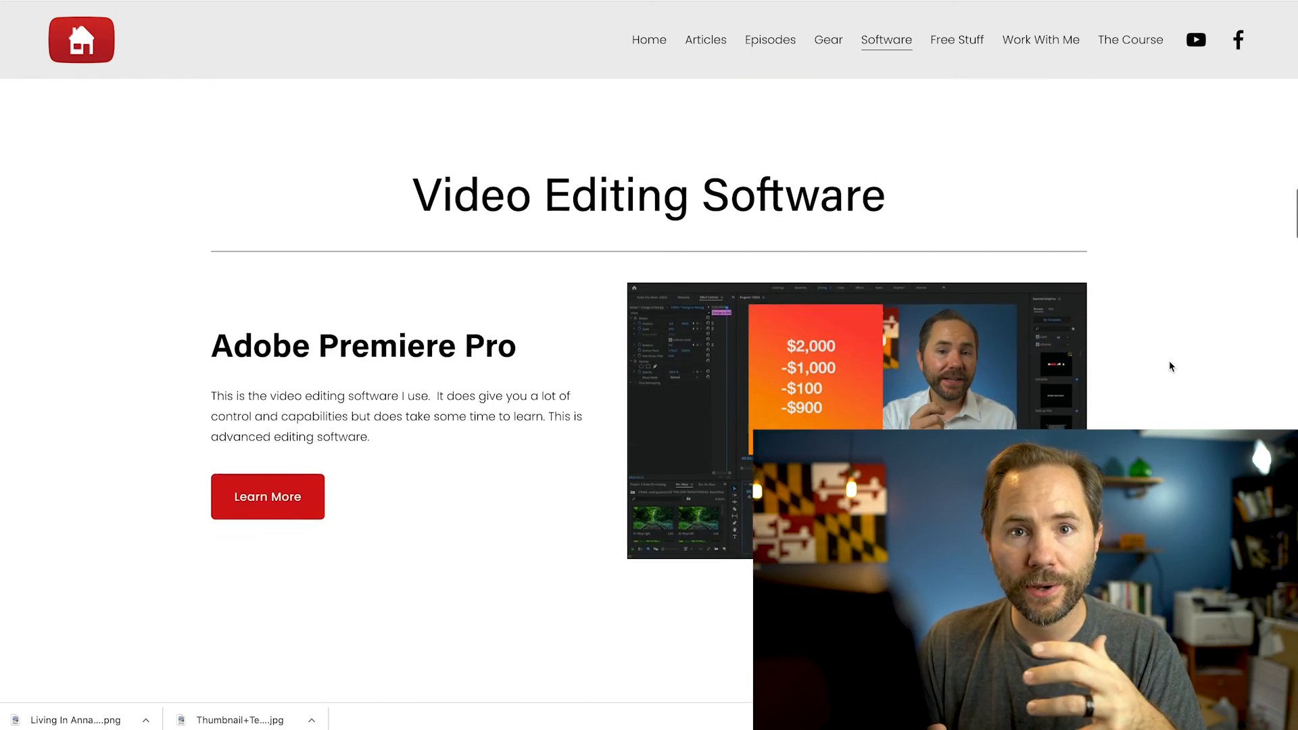
{"action": "scroll", "coordinate": [1171, 366], "scroll_direction": "down", "scroll_amount": 12}
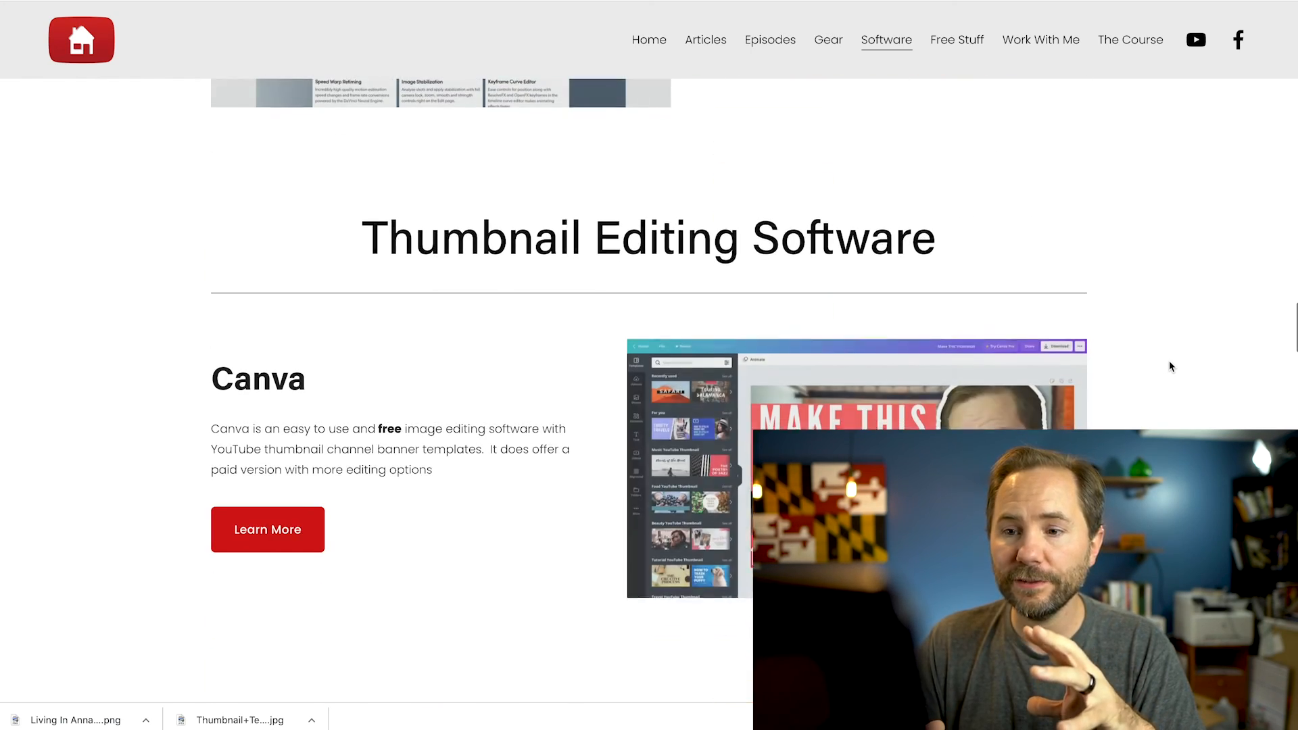
{"action": "scroll", "coordinate": [1171, 366], "scroll_direction": "down", "scroll_amount": 5}
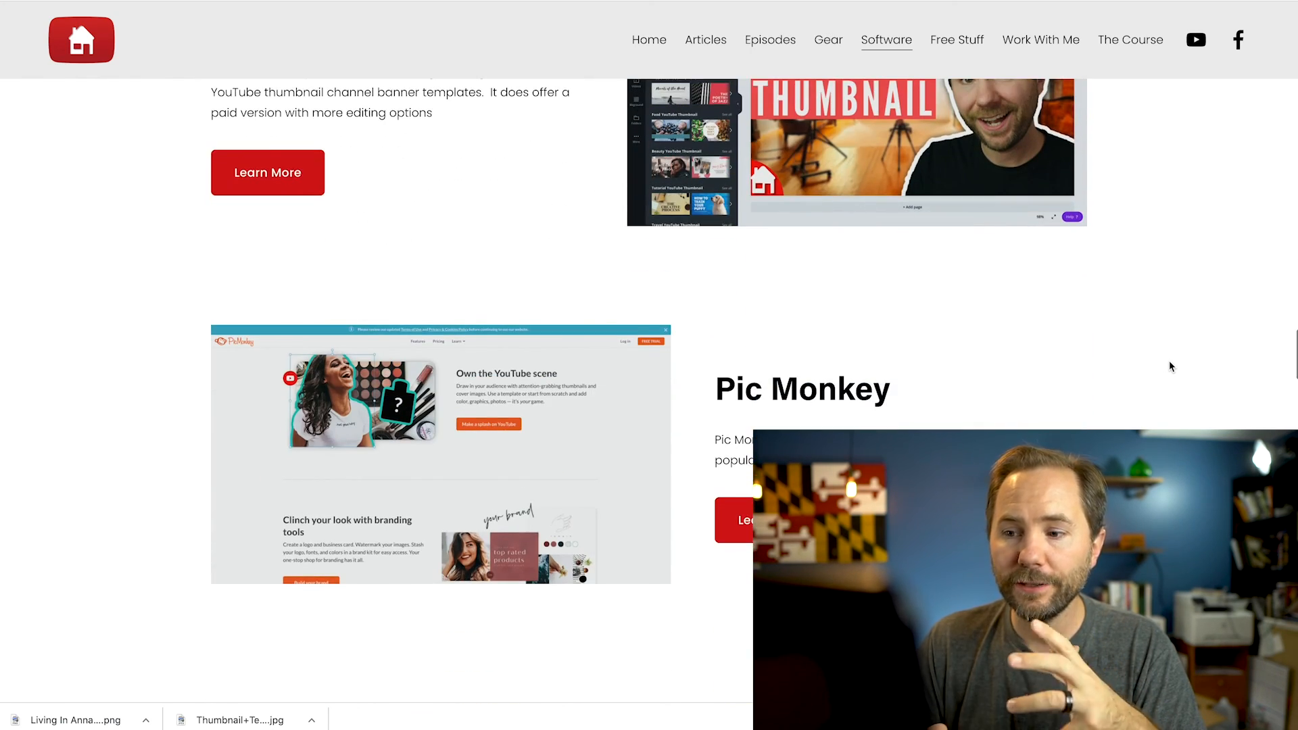
{"action": "scroll", "coordinate": [1171, 366], "scroll_direction": "down", "scroll_amount": 4}
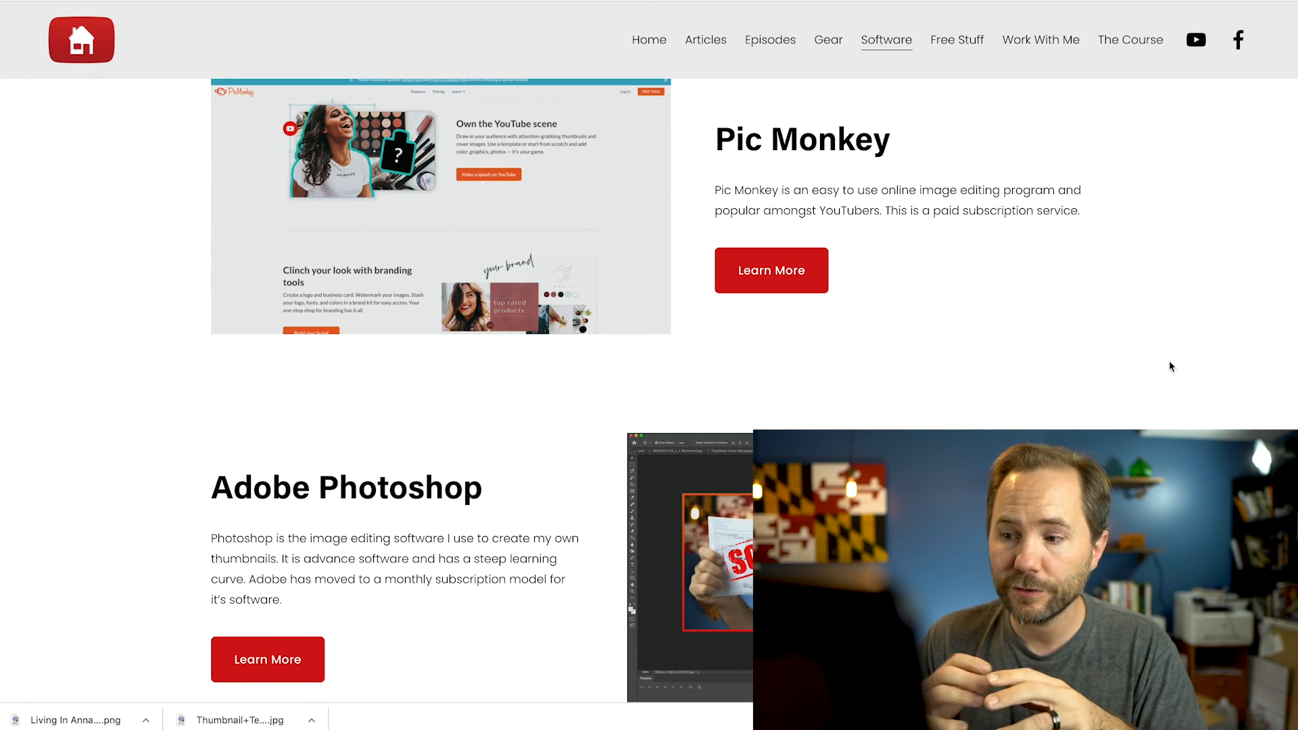